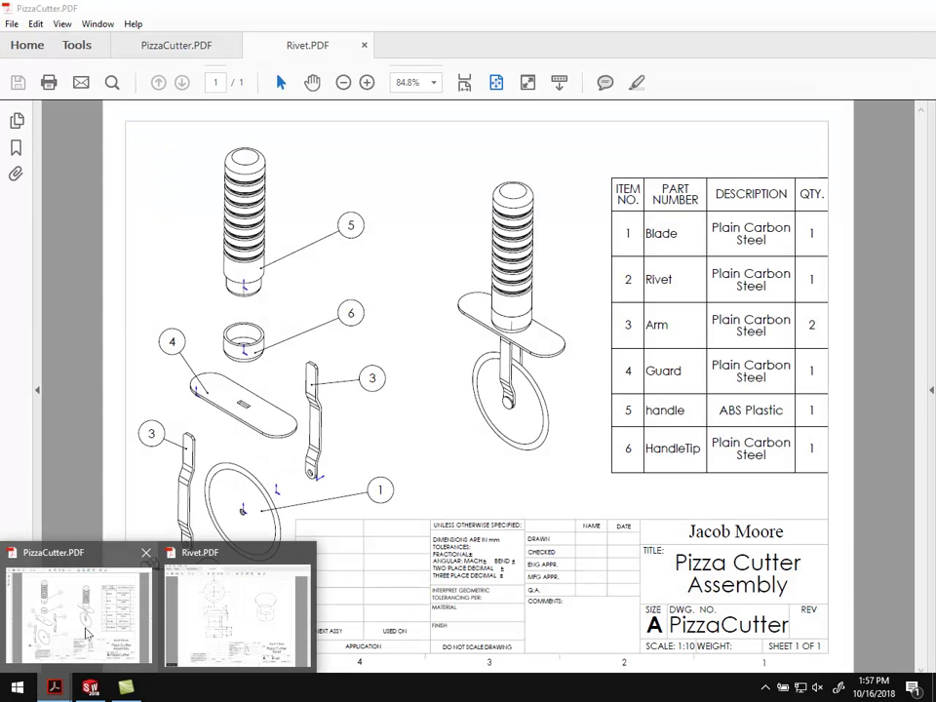
- Review the PizzaCutter assembly drawing and the Rivet drawing in Acrobat Reader for the rivet's shape and dimensions
{"action": "left_click", "coordinate": [86, 633]}
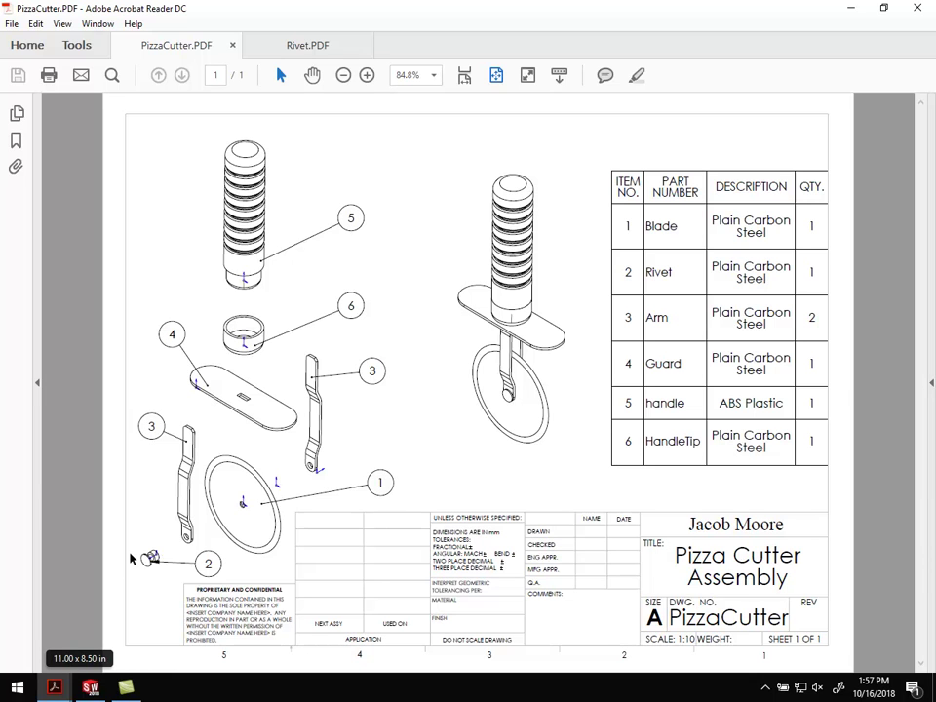
{"action": "mouse_move", "coordinate": [55, 686]}
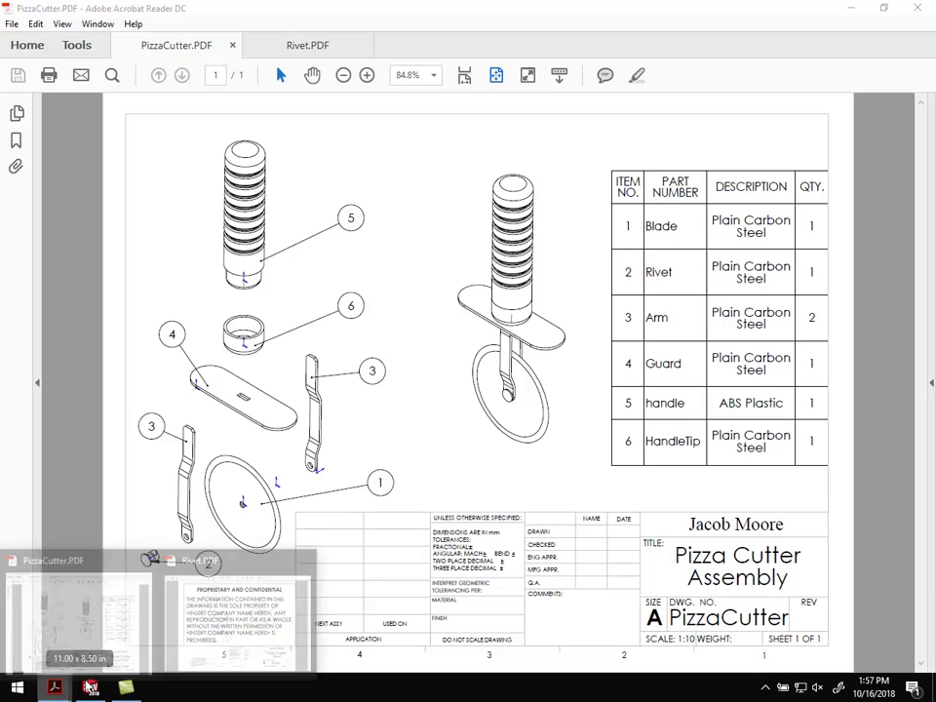
{"action": "left_click", "coordinate": [234, 624]}
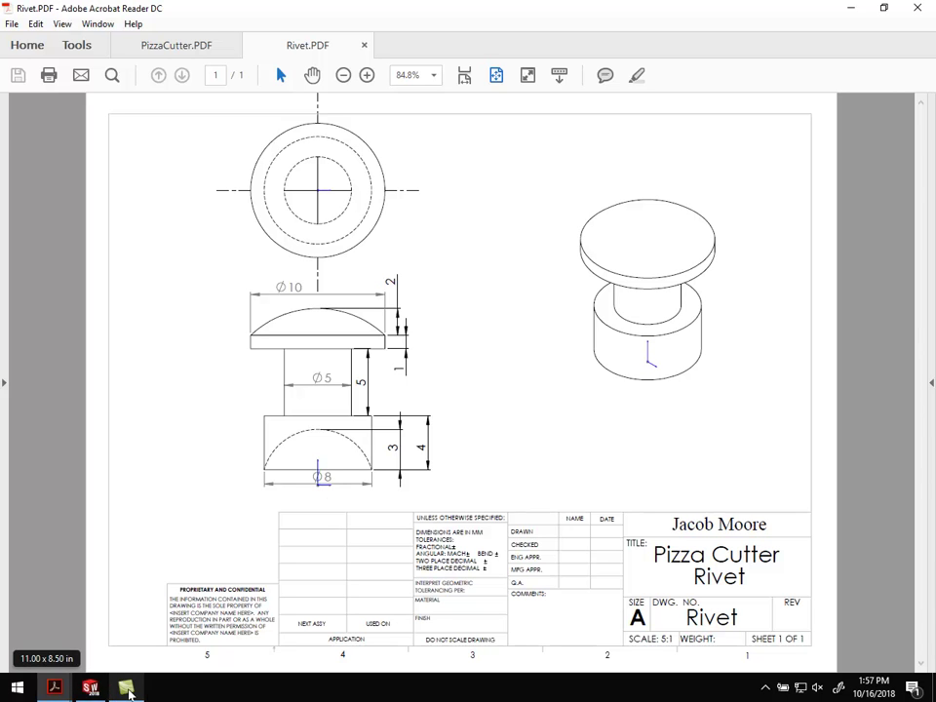
- Switch to SOLIDWORKS, create a new part document and set its units to MMGS
{"action": "left_click", "coordinate": [110, 615]}
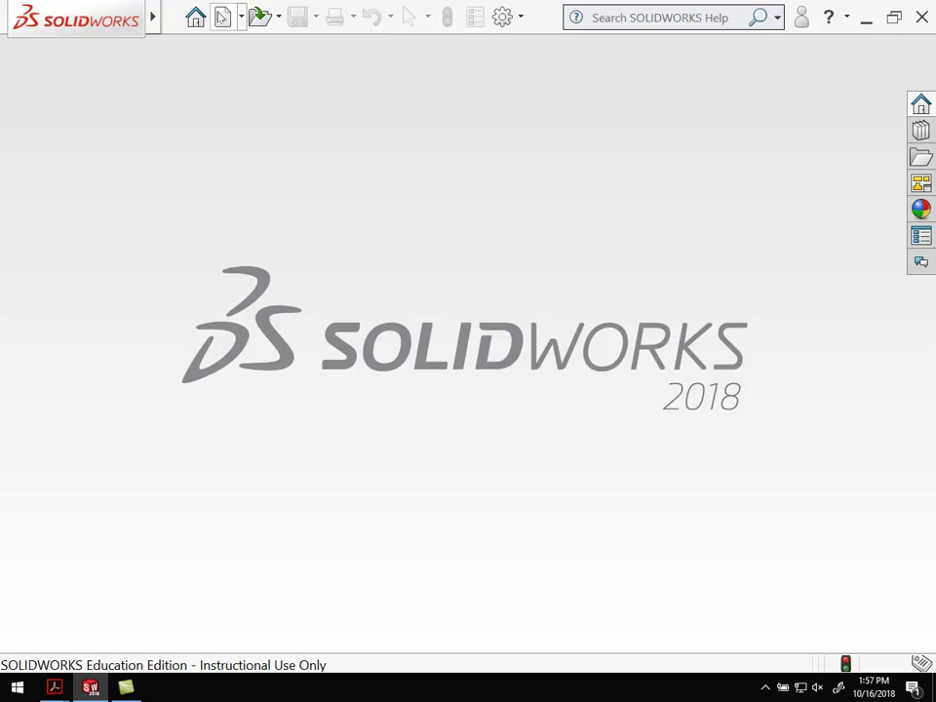
{"action": "left_click", "coordinate": [224, 17]}
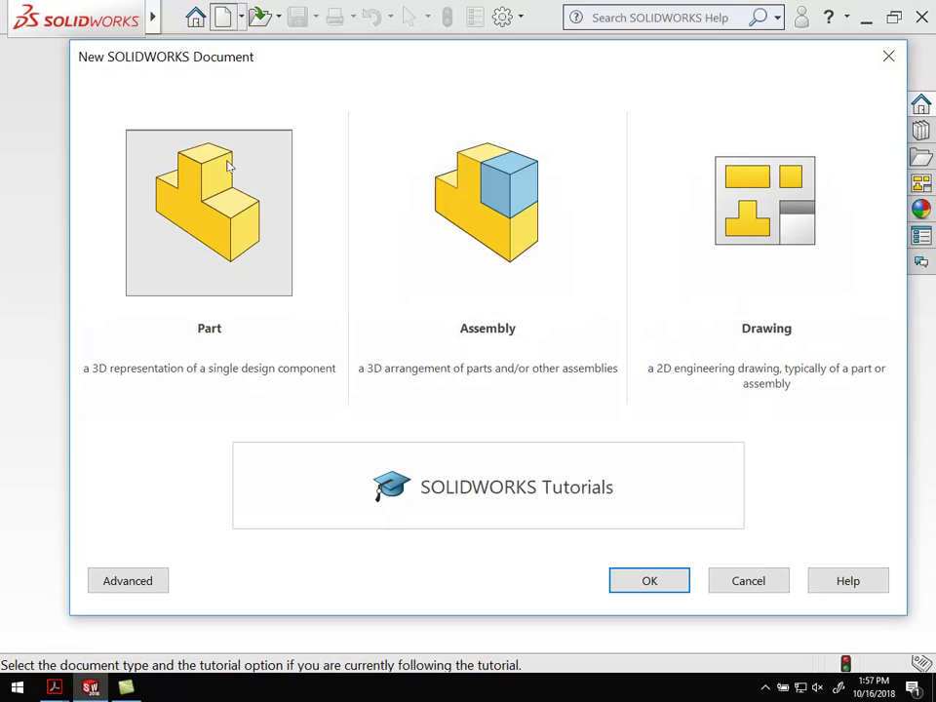
{"action": "left_click", "coordinate": [233, 218]}
{"action": "left_click", "coordinate": [649, 581]}
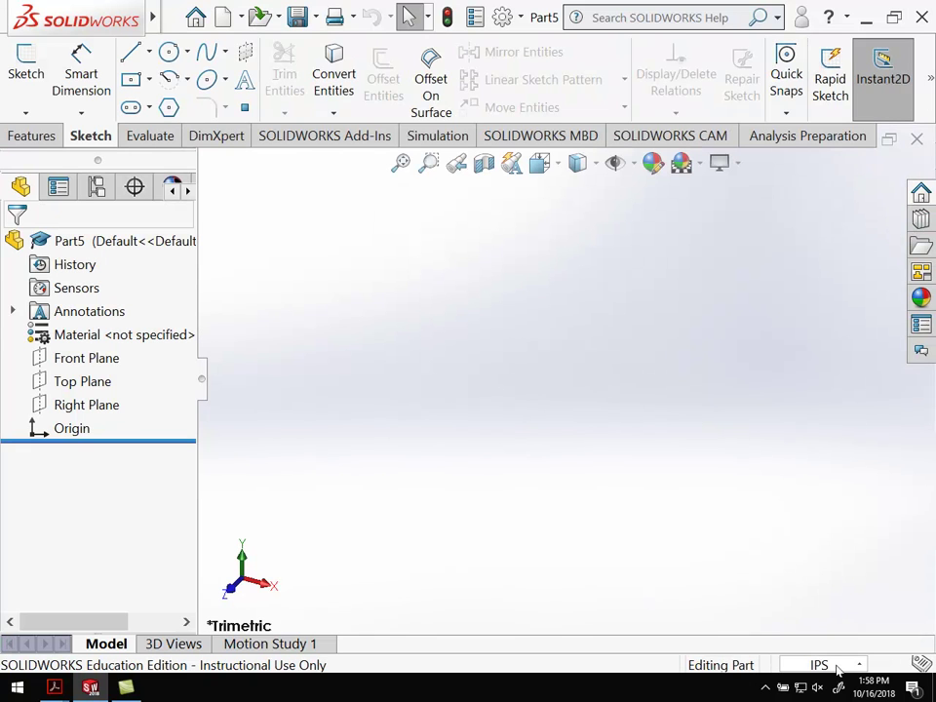
{"action": "left_click", "coordinate": [827, 664]}
{"action": "left_click", "coordinate": [775, 577]}
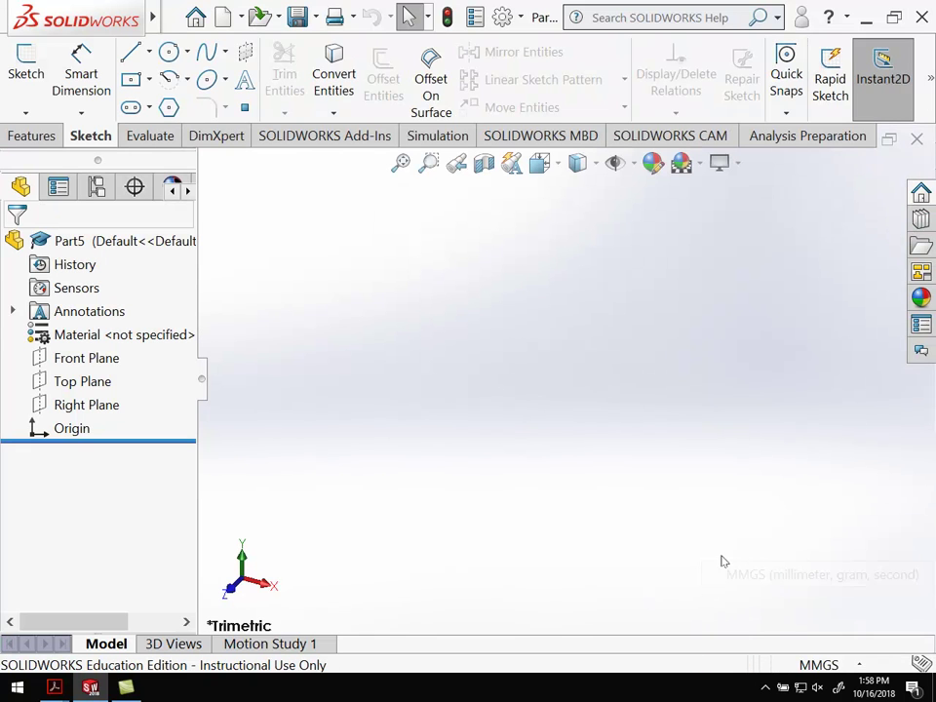
- Start a sketch on the Front Plane
{"action": "left_click", "coordinate": [27, 66]}
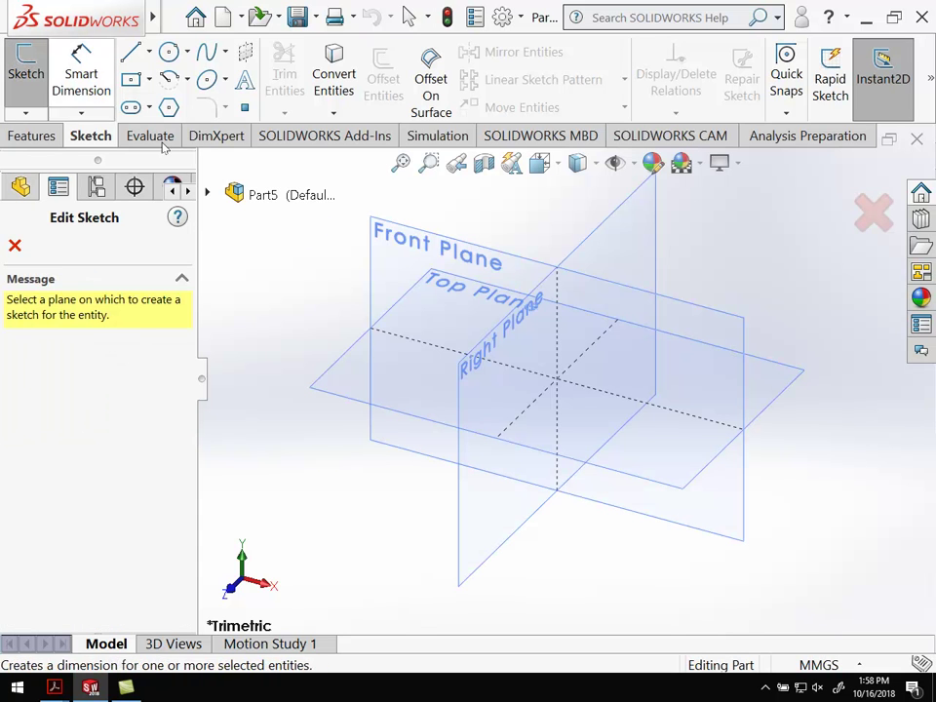
{"action": "left_click", "coordinate": [695, 340]}
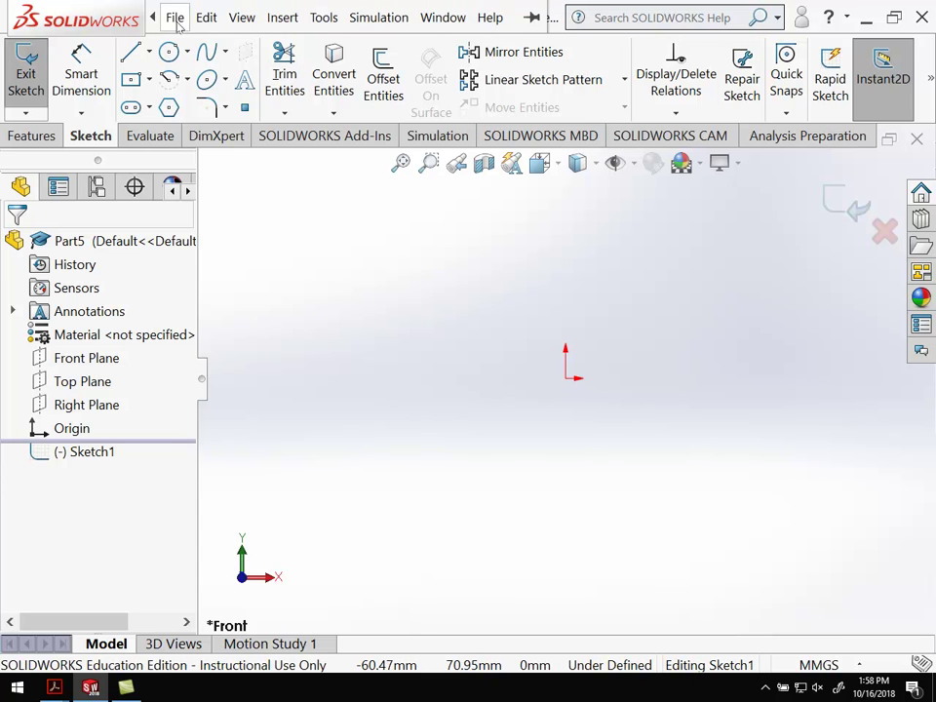
{"action": "left_click", "coordinate": [175, 17]}
{"action": "left_click", "coordinate": [97, 47]}
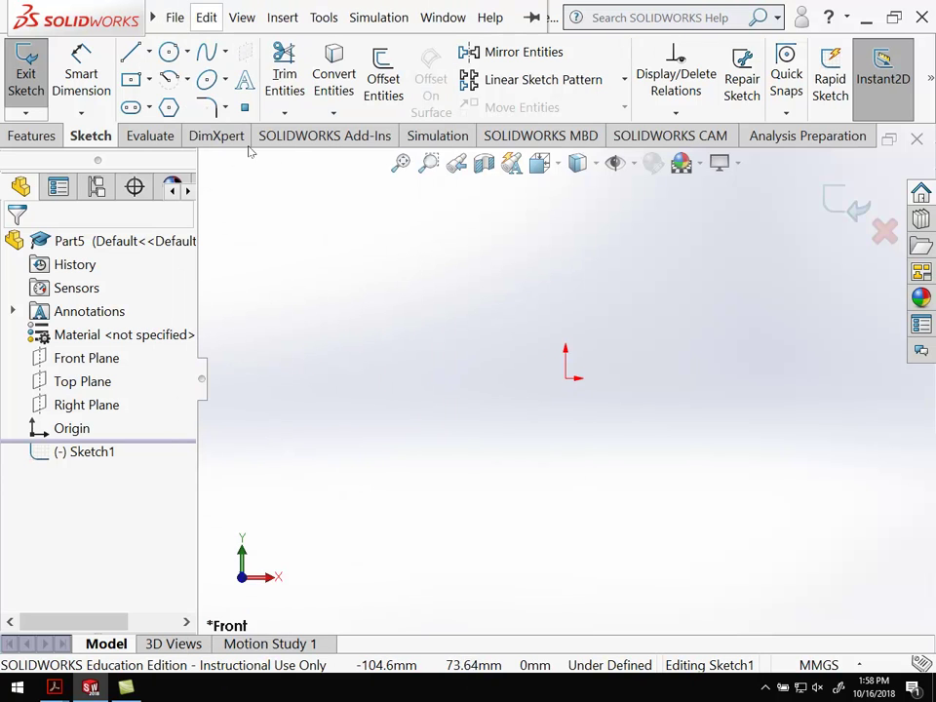
- Draw a centerpoint arc centred on the origin, from directly above it clockwise to just above the horizontal axis
{"action": "left_click", "coordinate": [187, 79]}
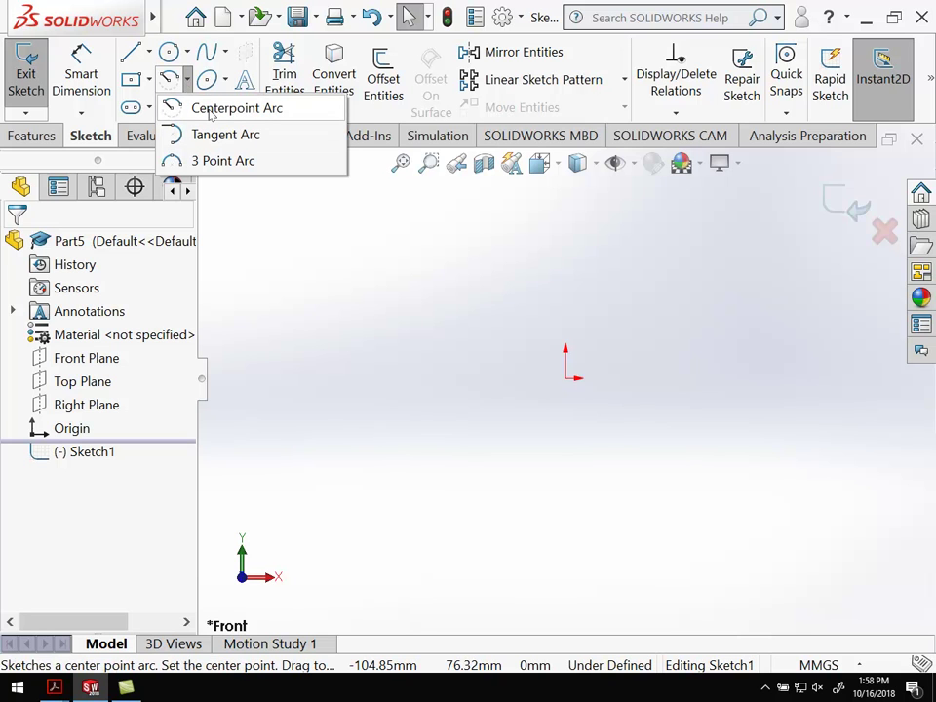
{"action": "left_click", "coordinate": [210, 111]}
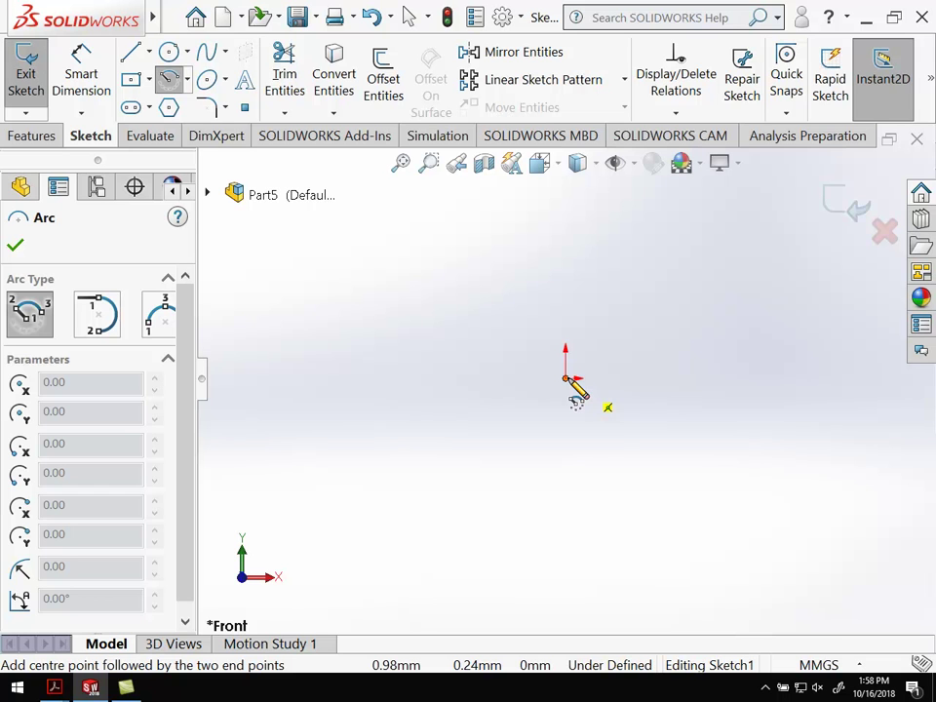
{"action": "left_click", "coordinate": [565, 379]}
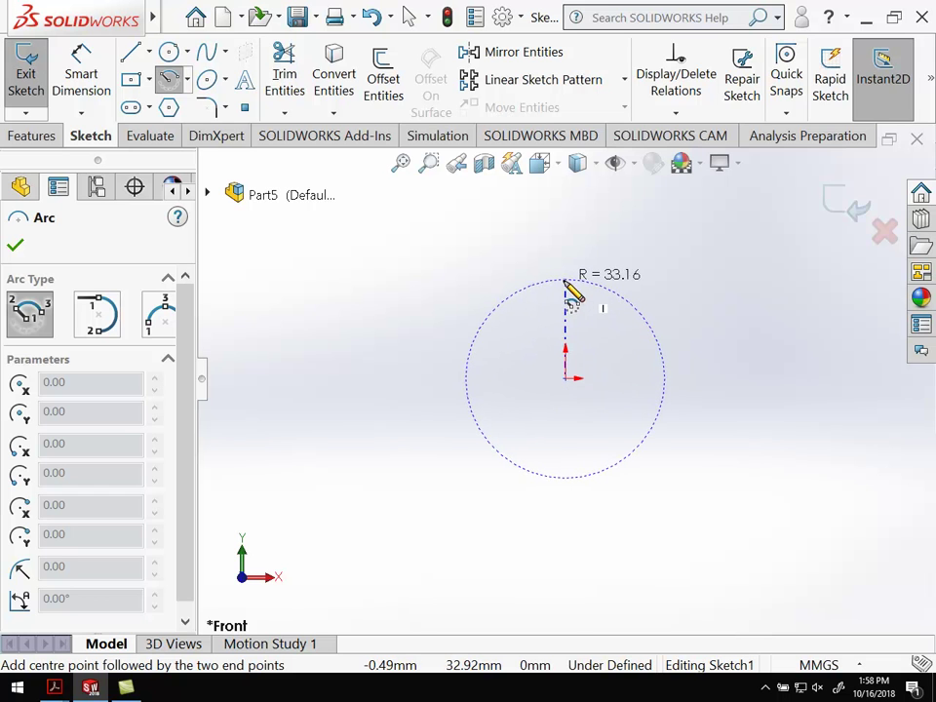
{"action": "left_click", "coordinate": [565, 308]}
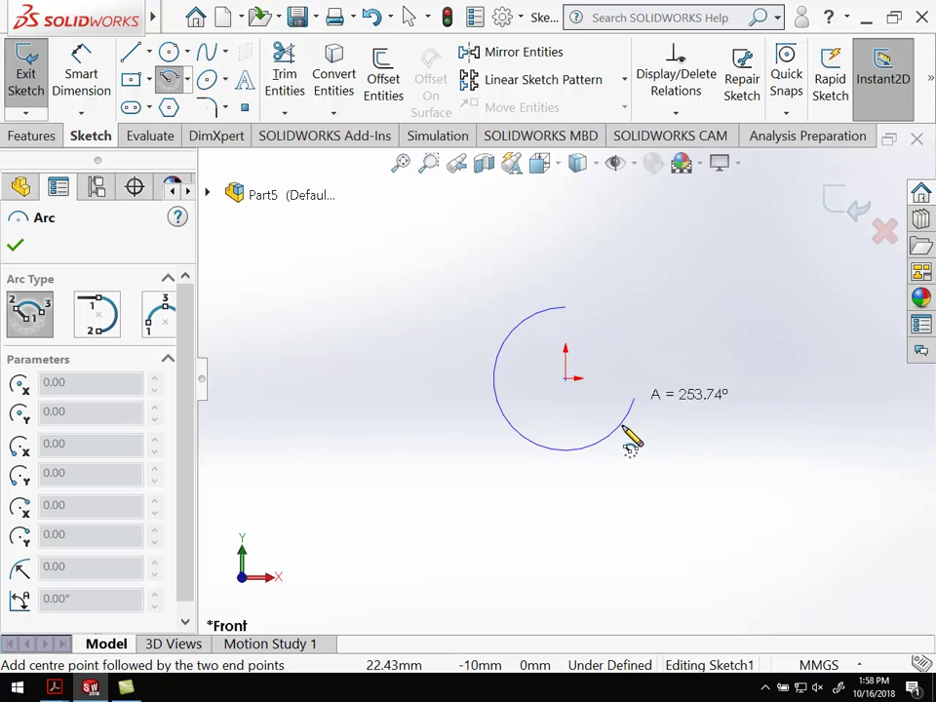
{"action": "left_click", "coordinate": [636, 367]}
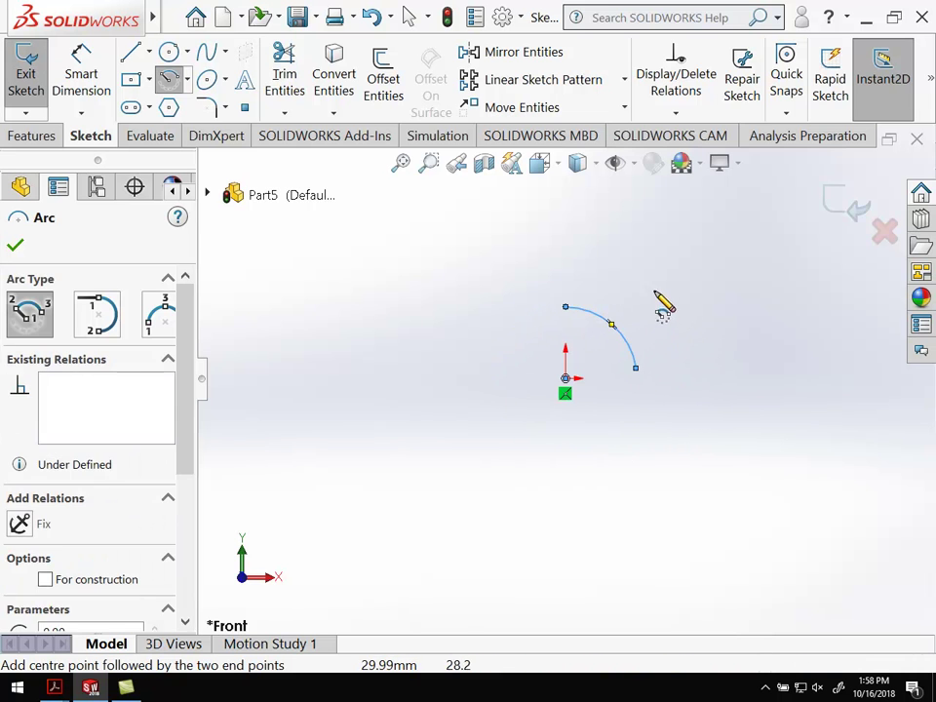
- Draw a stepped line chain up from the arc's outer end: vertical about 35 mm, horizontal inward, vertical, horizontal outward past the first vertical, and short vertical
{"action": "left_click", "coordinate": [130, 52]}
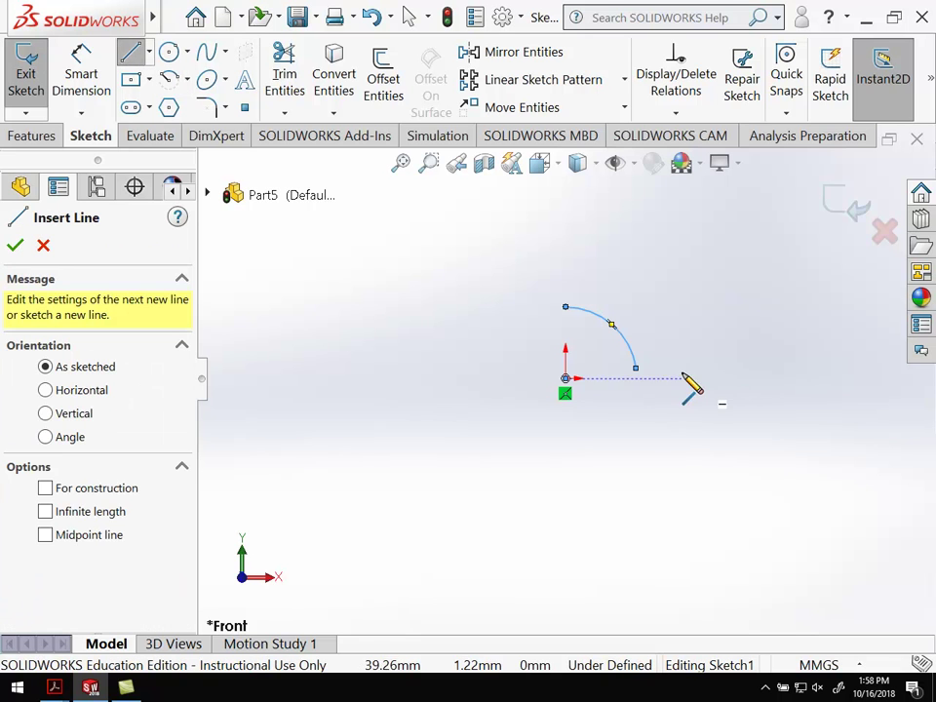
{"action": "left_click", "coordinate": [635, 367]}
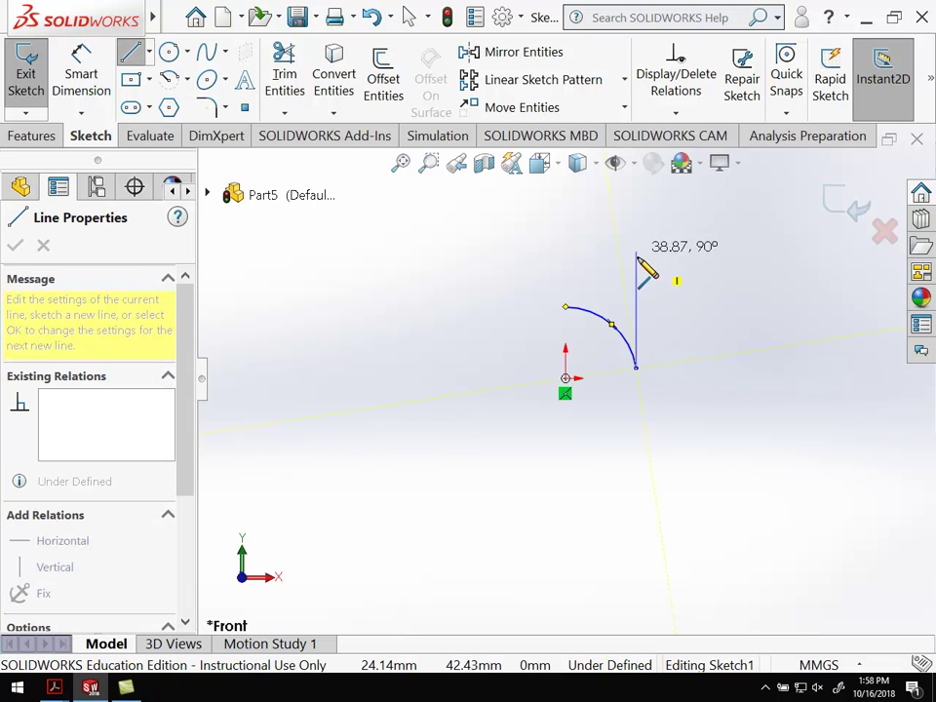
{"action": "left_click", "coordinate": [635, 263]}
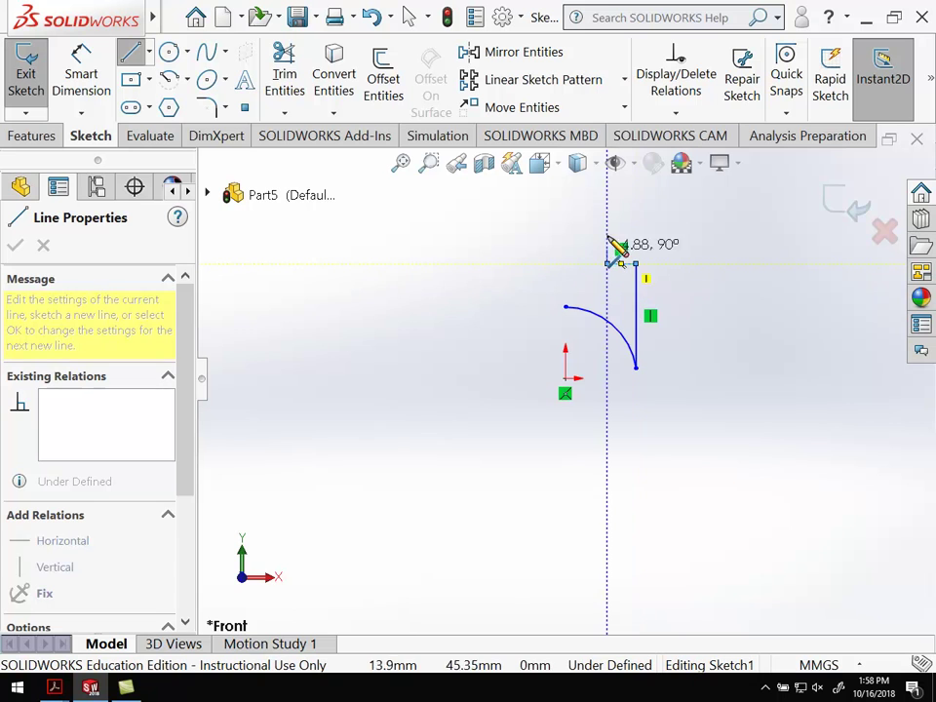
{"action": "left_click", "coordinate": [606, 263]}
{"action": "scroll", "coordinate": [616, 202], "scroll_direction": "down", "scroll_amount": 3}
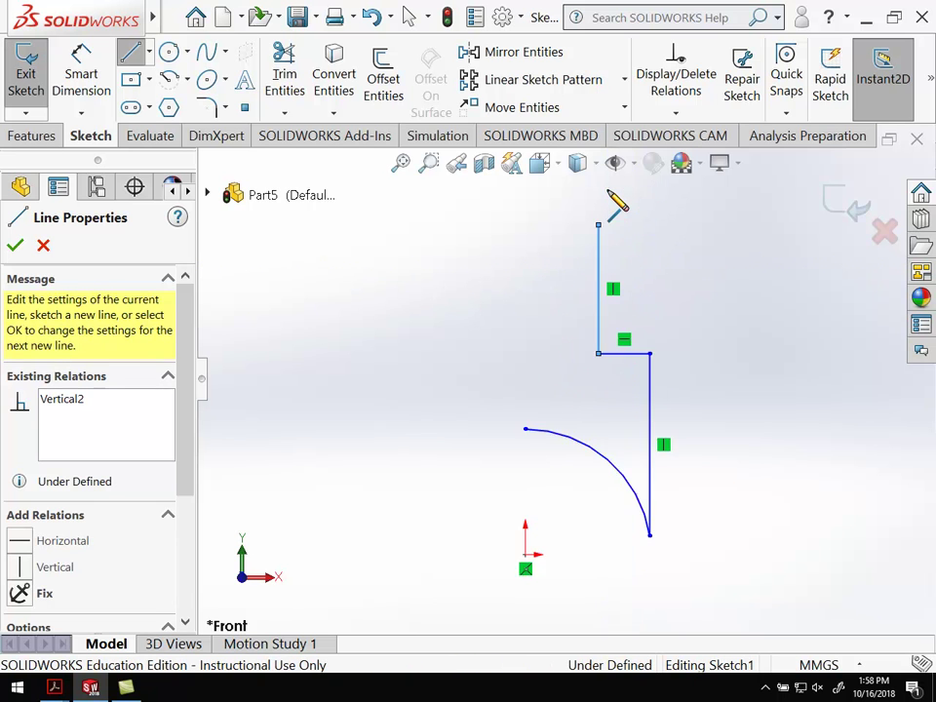
{"action": "scroll", "coordinate": [616, 202], "scroll_direction": "up", "scroll_amount": 5}
{"action": "left_click", "coordinate": [630, 318]}
{"action": "left_click", "coordinate": [632, 317]}
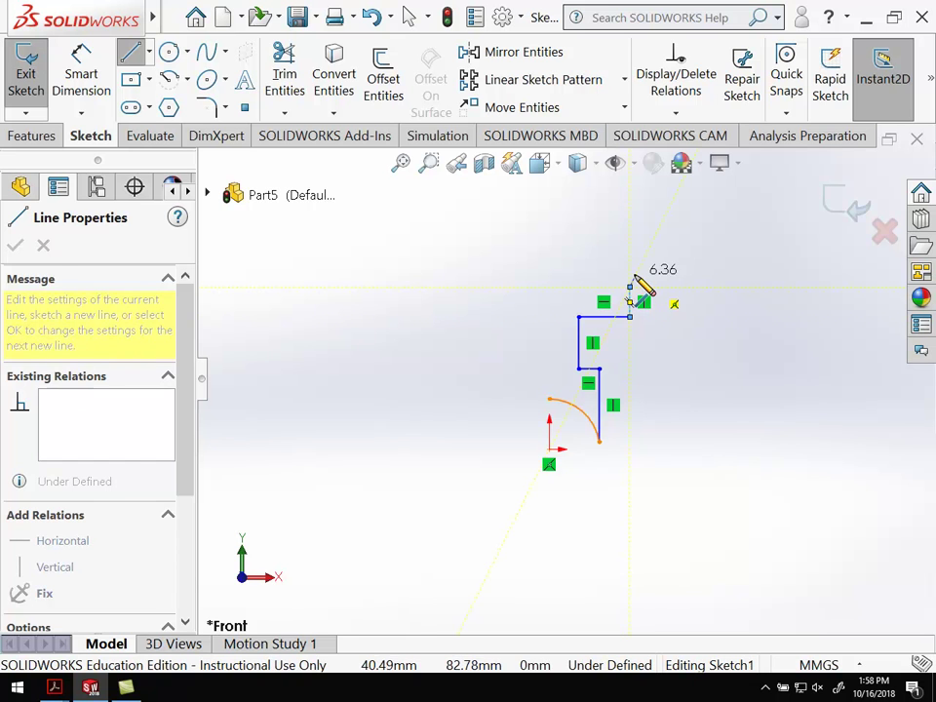
{"action": "left_click", "coordinate": [631, 285]}
{"action": "key", "text": "Escape"}
- Draw the domed head as a centerpoint arc centred above the origin, from the line chain's upper end to directly above that centre
{"action": "mouse_move", "coordinate": [153, 10]}
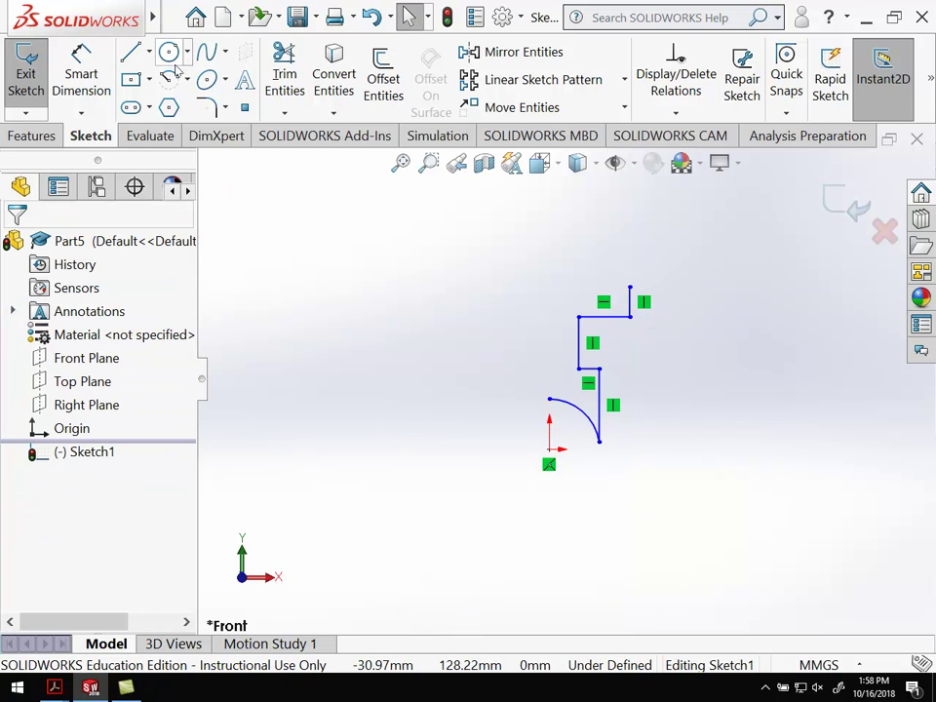
{"action": "left_click", "coordinate": [169, 78]}
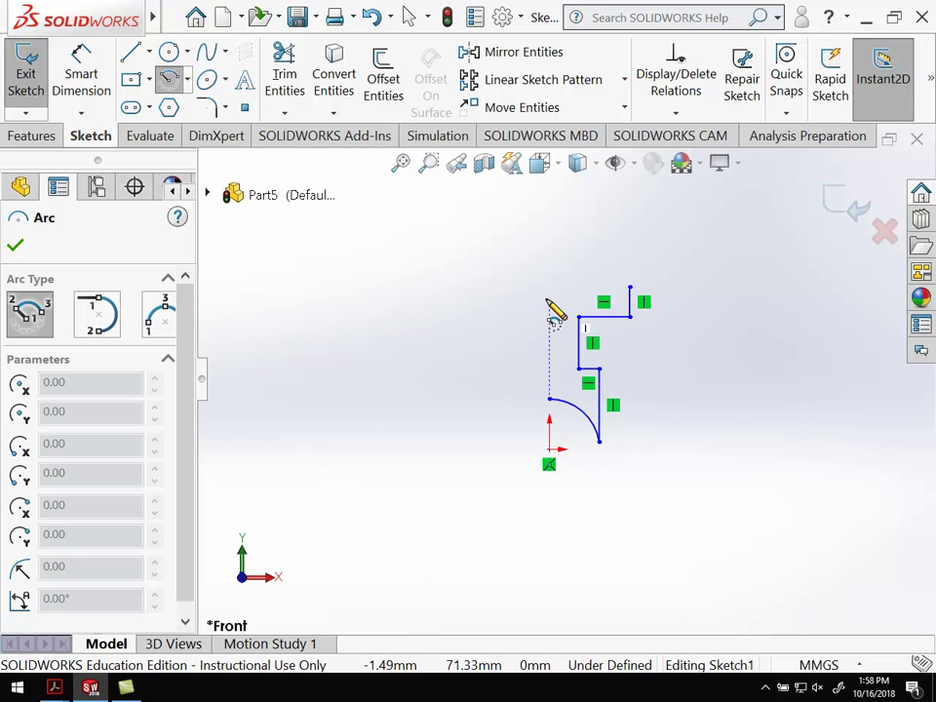
{"action": "left_click", "coordinate": [549, 356]}
{"action": "left_click", "coordinate": [628, 289]}
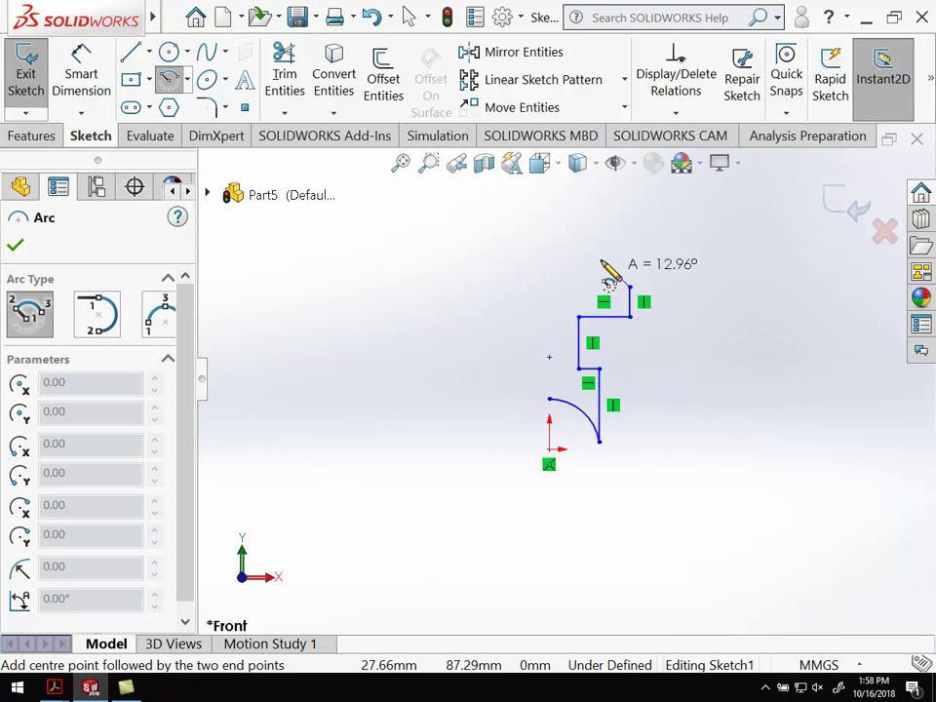
{"action": "left_click", "coordinate": [549, 252]}
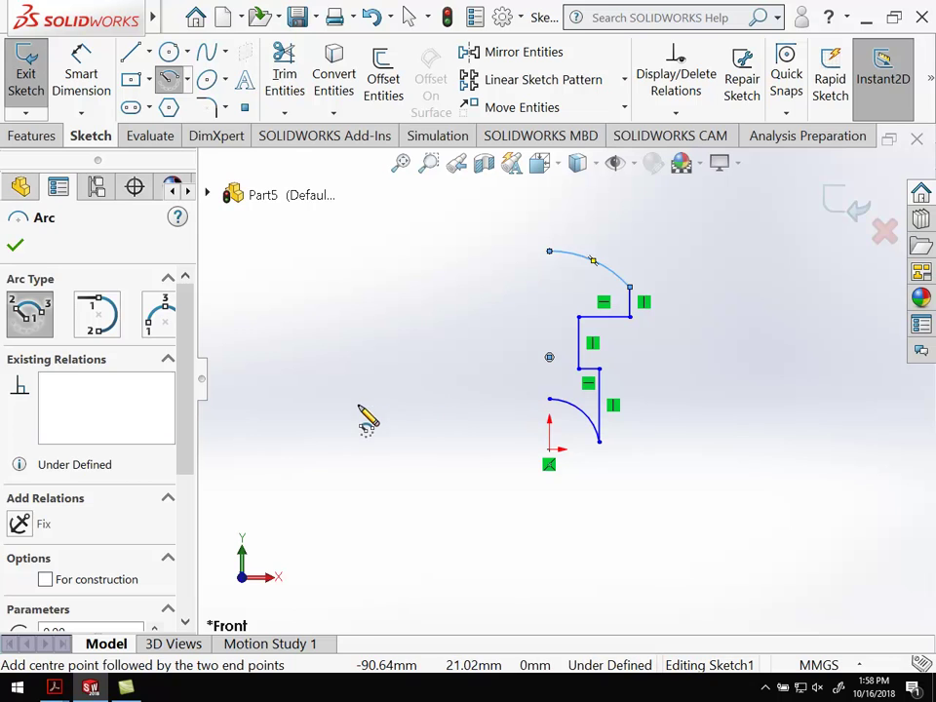
{"action": "key", "text": "Escape"}
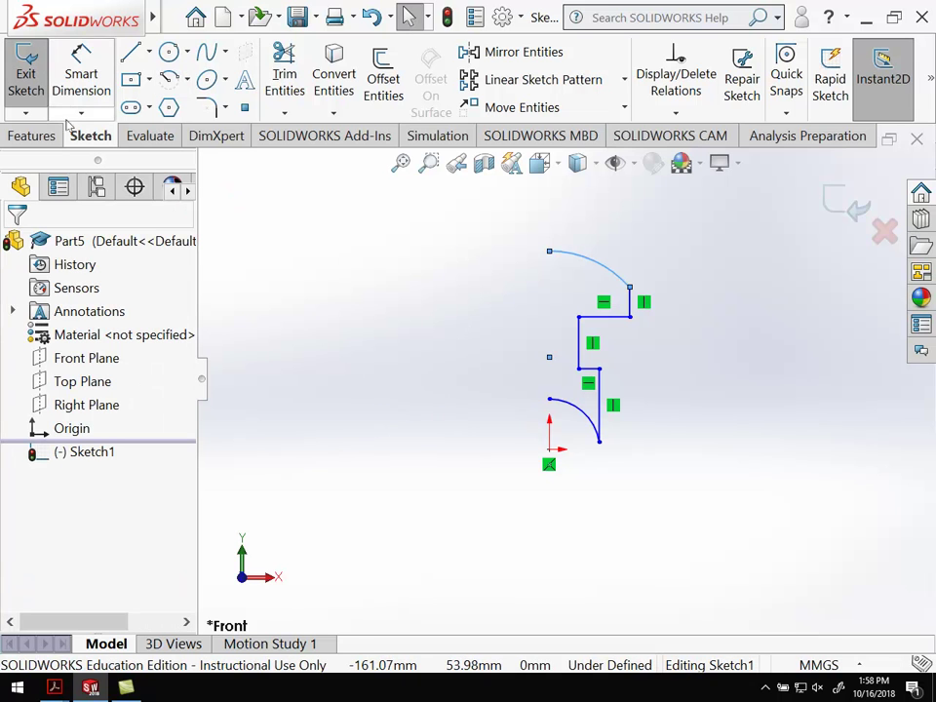
- Draw a vertical centerline joining the inner ends of the upper and lower arcs
{"action": "left_click", "coordinate": [148, 52]}
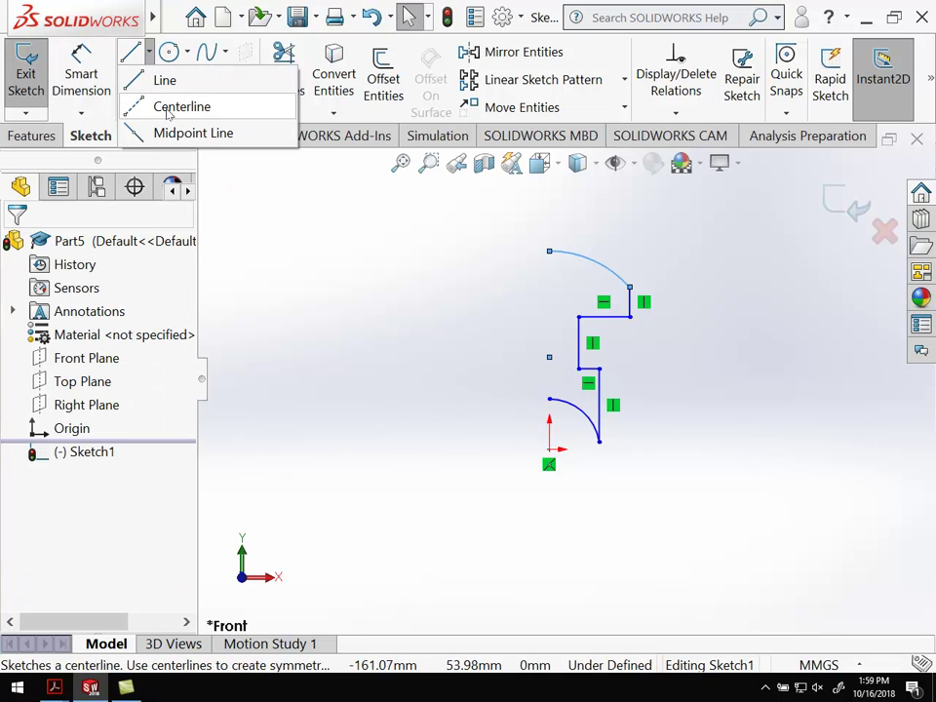
{"action": "left_click", "coordinate": [181, 107]}
{"action": "left_click", "coordinate": [549, 252]}
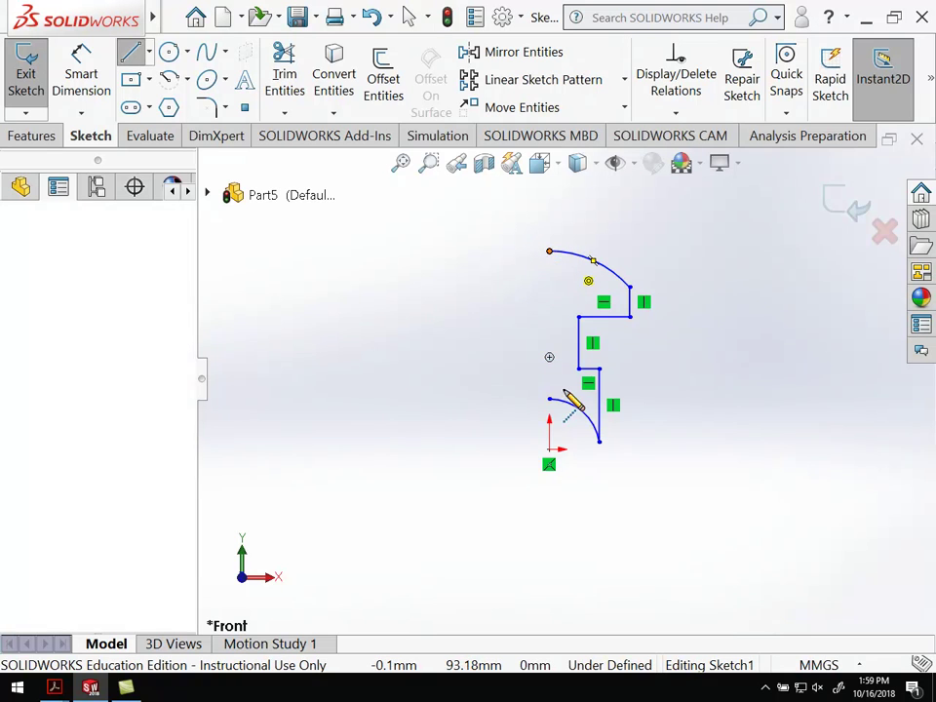
{"action": "left_click", "coordinate": [549, 400]}
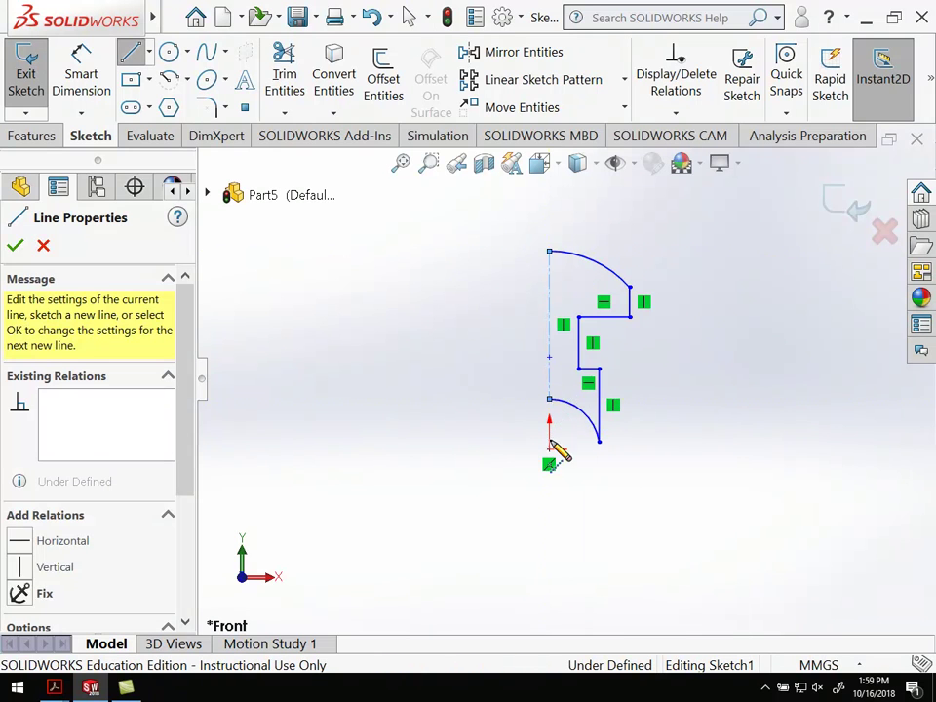
{"action": "key", "text": "Escape"}
{"action": "key", "text": "Escape"}
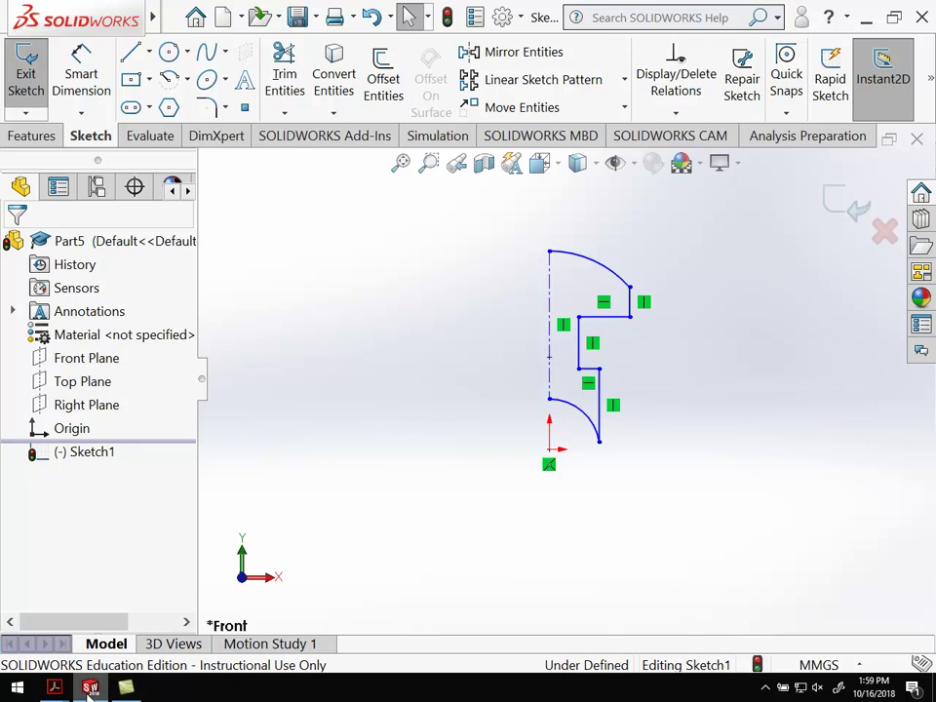
- Check the Rivet drawing in Acrobat Reader, return to SOLIDWORKS and dimension the profile's lowest vertical line to 4 mm
{"action": "left_click", "coordinate": [54, 687]}
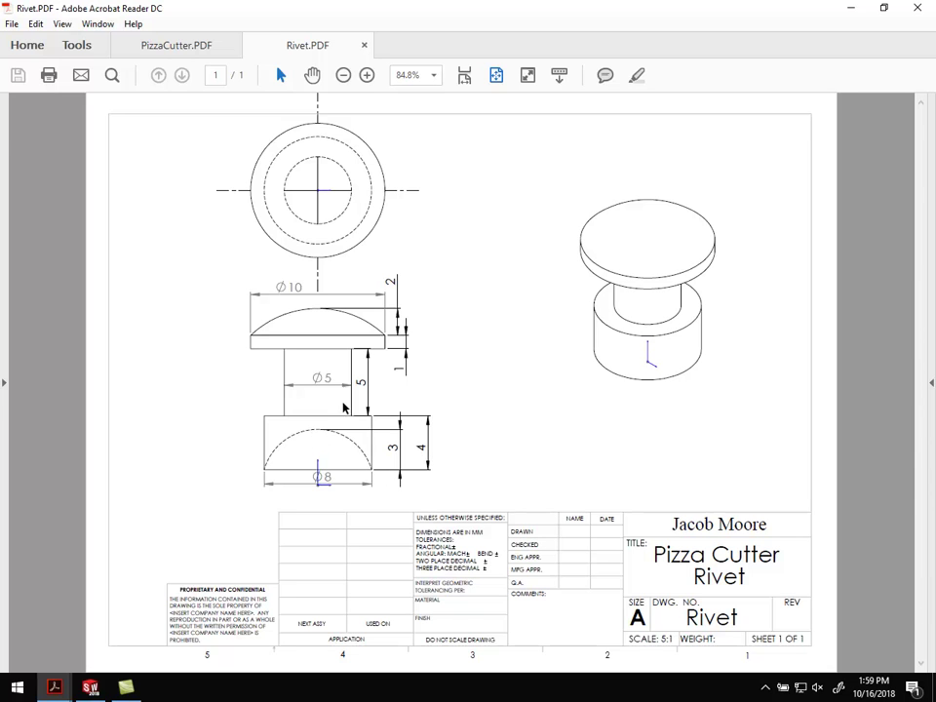
{"action": "left_click", "coordinate": [90, 688]}
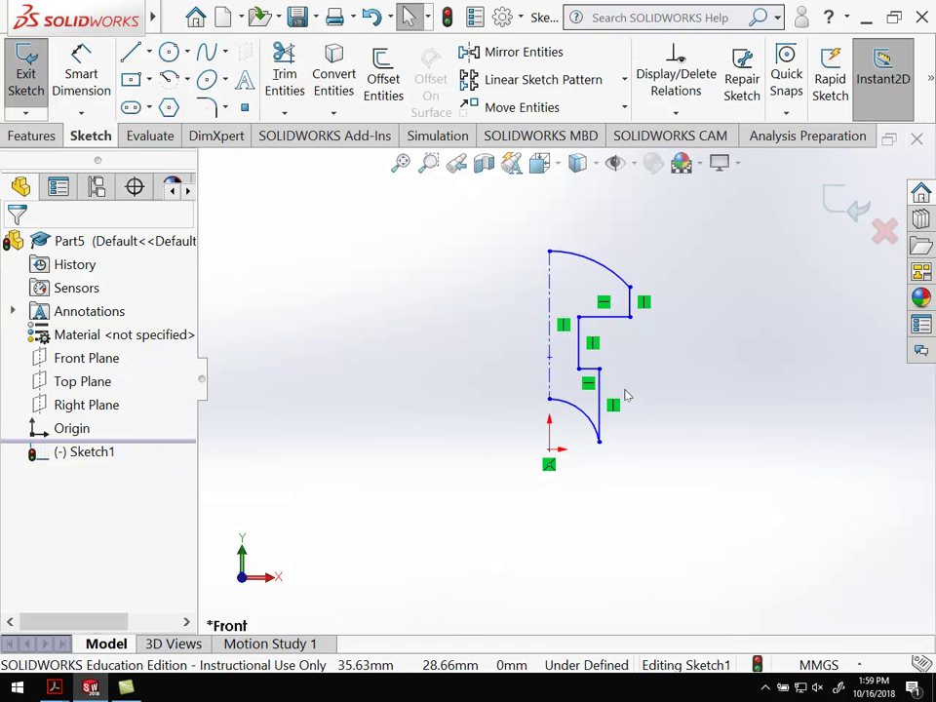
{"action": "left_click", "coordinate": [83, 62]}
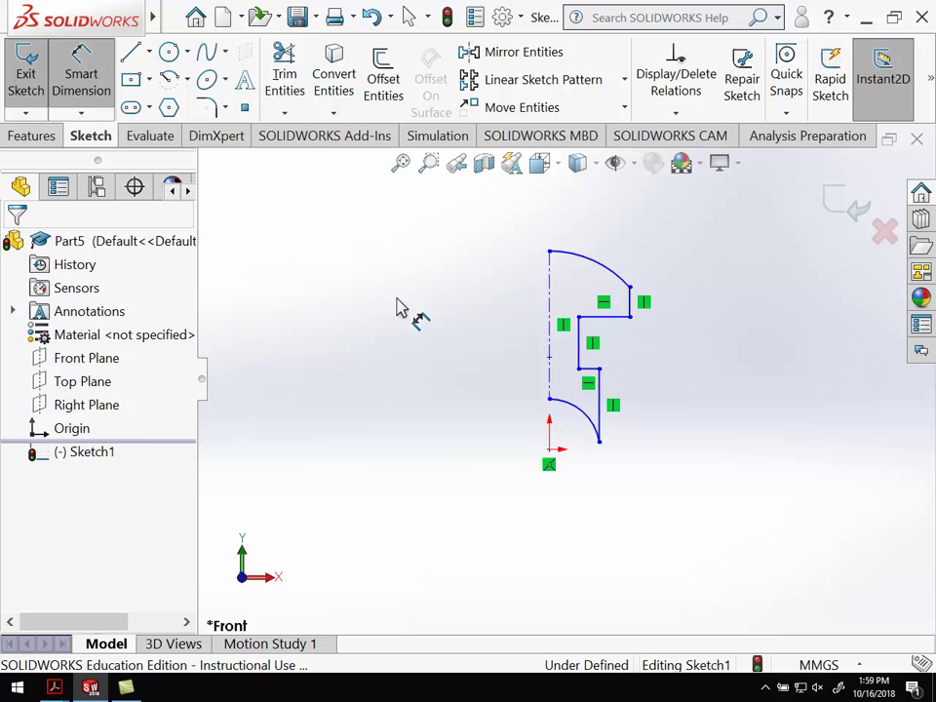
{"action": "left_click", "coordinate": [601, 402]}
{"action": "left_click", "coordinate": [682, 414]}
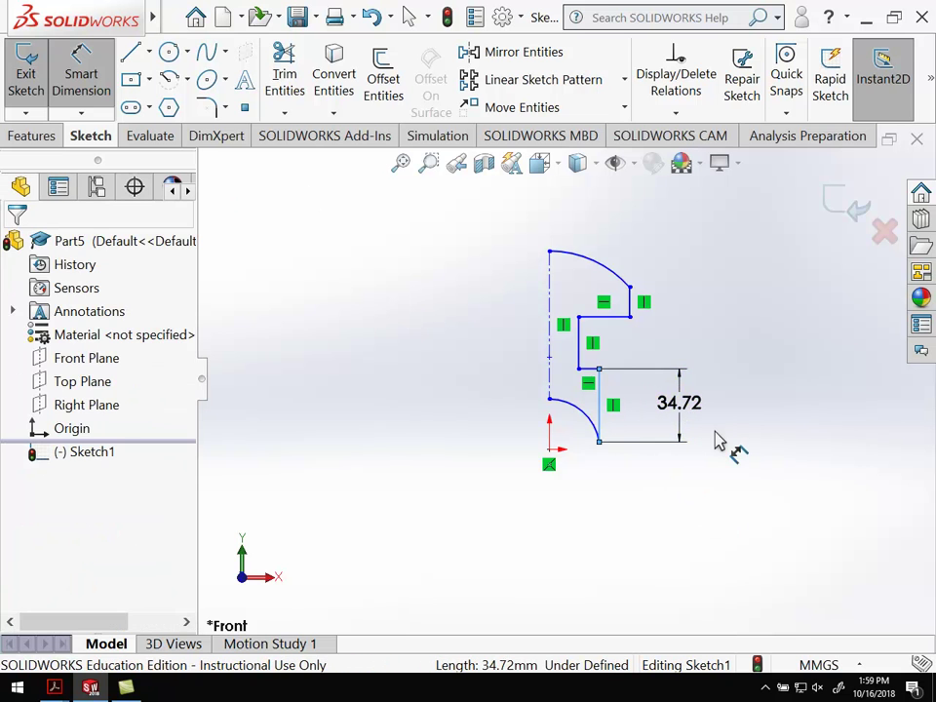
{"action": "type", "text": "4"}
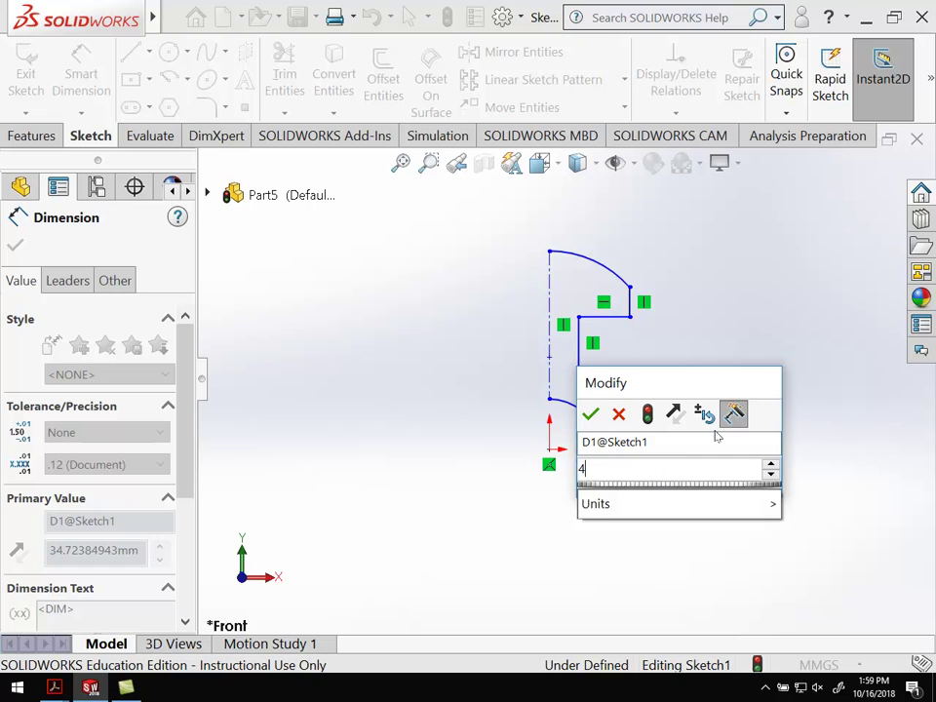
{"action": "key", "text": "Return"}
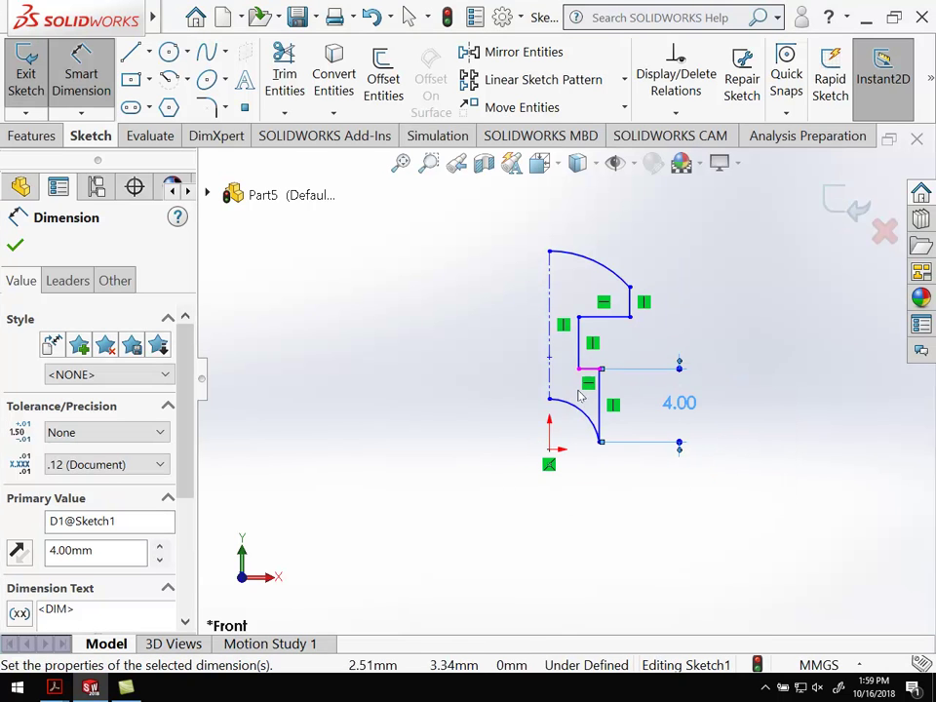
- Dimension the vertical distance between the lower arc's two endpoints to 3 mm
{"action": "left_click", "coordinate": [550, 400]}
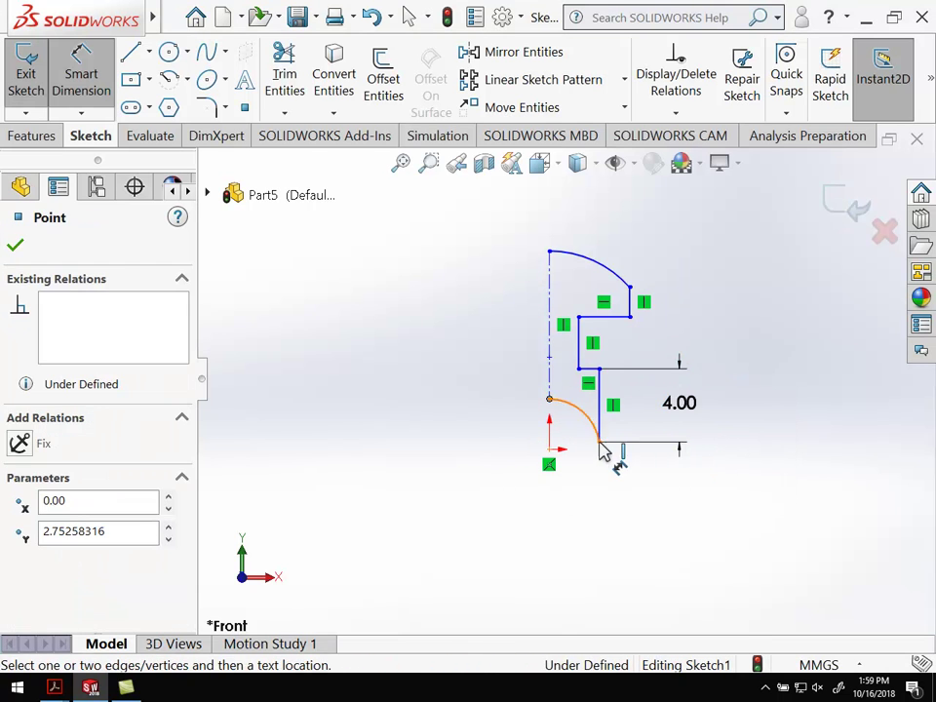
{"action": "left_click", "coordinate": [601, 444]}
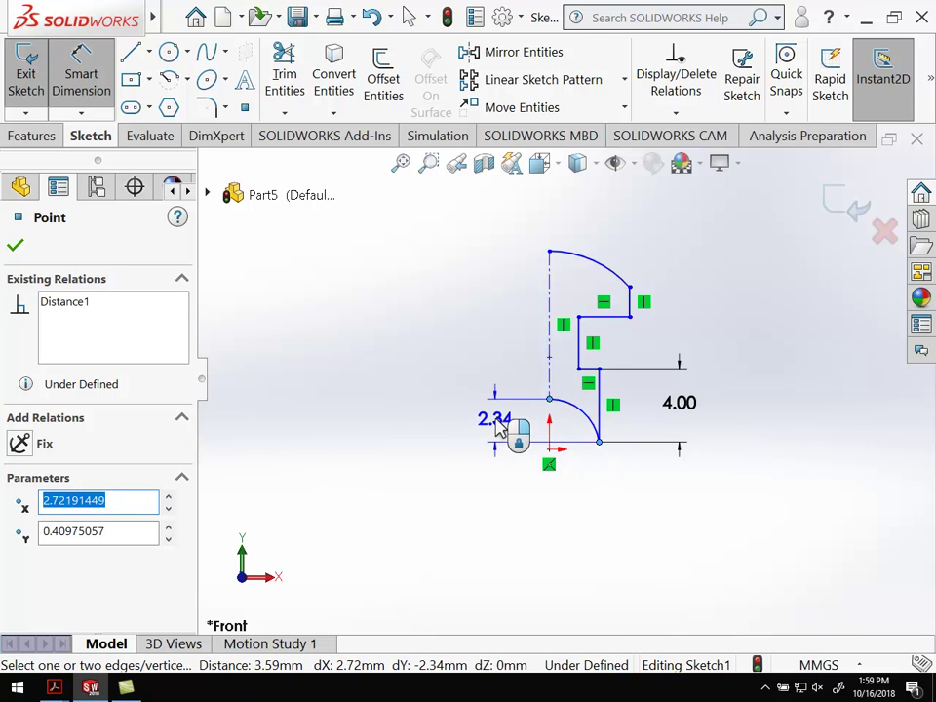
{"action": "left_click", "coordinate": [512, 434]}
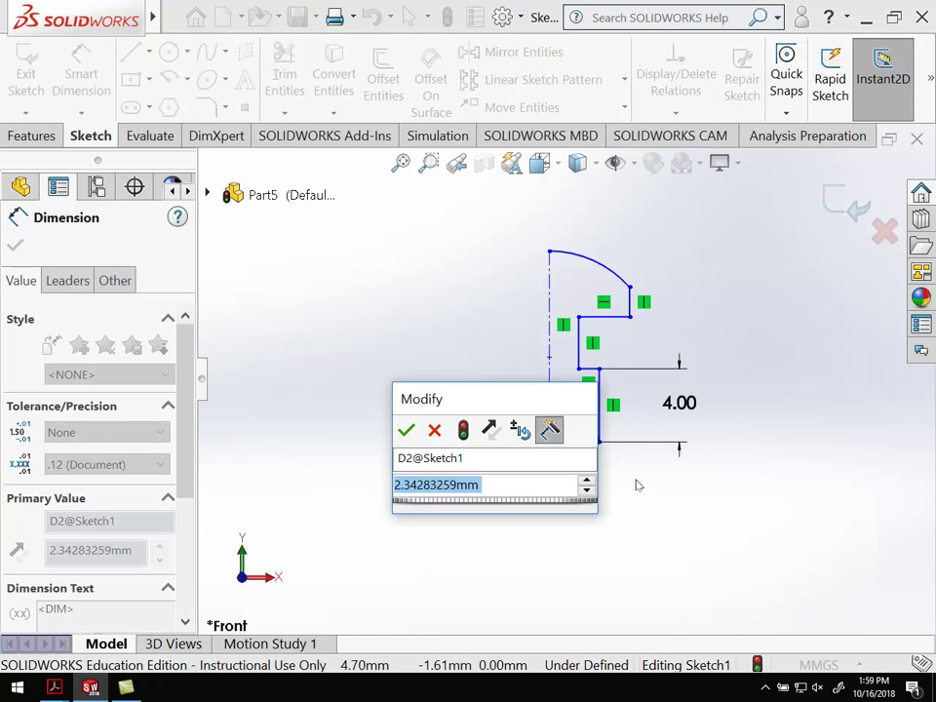
{"action": "type", "text": "3"}
{"action": "key", "text": "Return"}
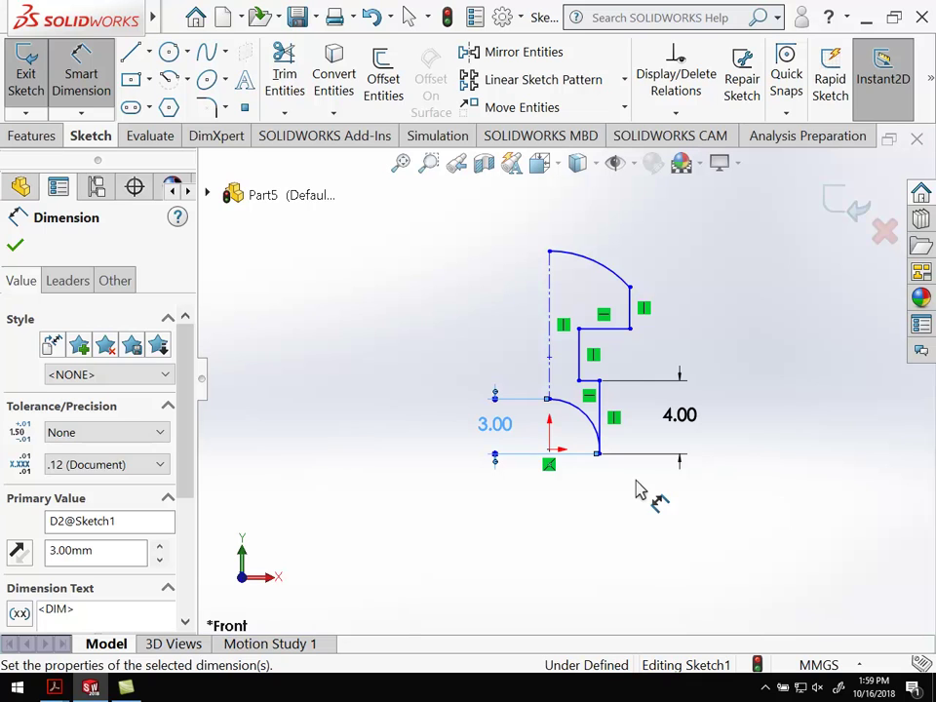
{"action": "key", "text": "Escape"}
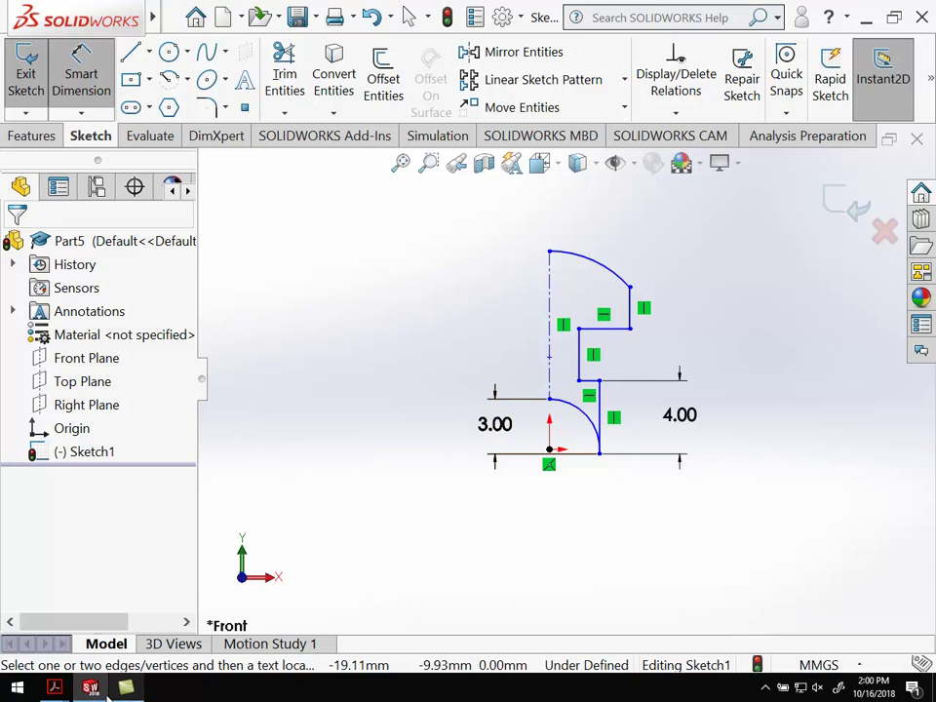
- Check the Rivet drawing in Acrobat Reader, return to SOLIDWORKS and dimension the horizontal distance between the lower arc's endpoints to 4 mm
{"action": "mouse_move", "coordinate": [55, 687]}
{"action": "left_click", "coordinate": [200, 624]}
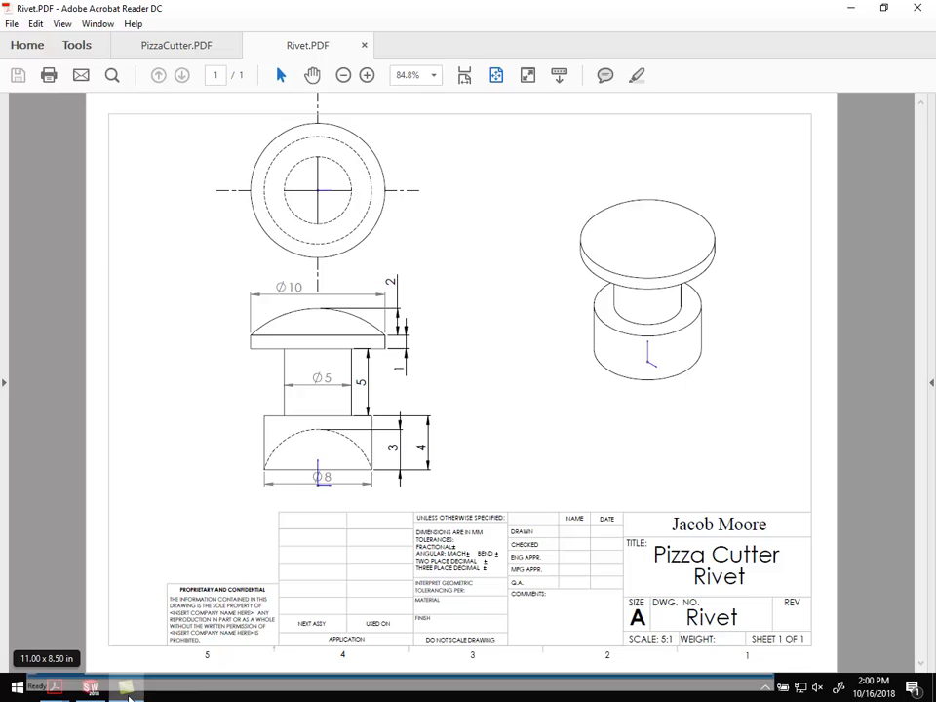
{"action": "left_click", "coordinate": [90, 687]}
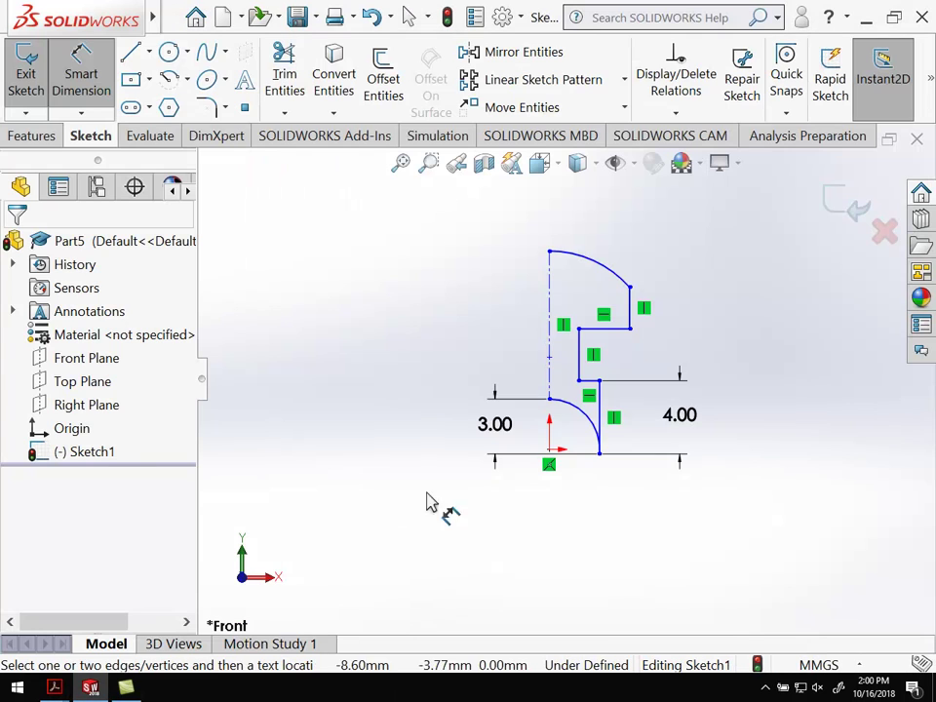
{"action": "left_click", "coordinate": [550, 400]}
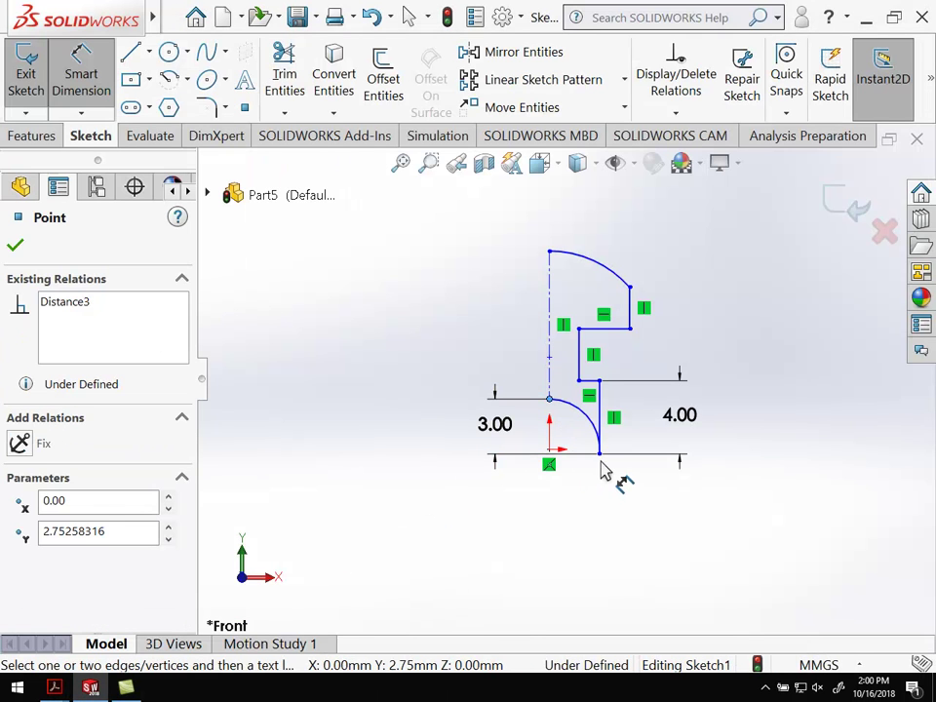
{"action": "left_click", "coordinate": [599, 455]}
{"action": "left_click", "coordinate": [602, 528]}
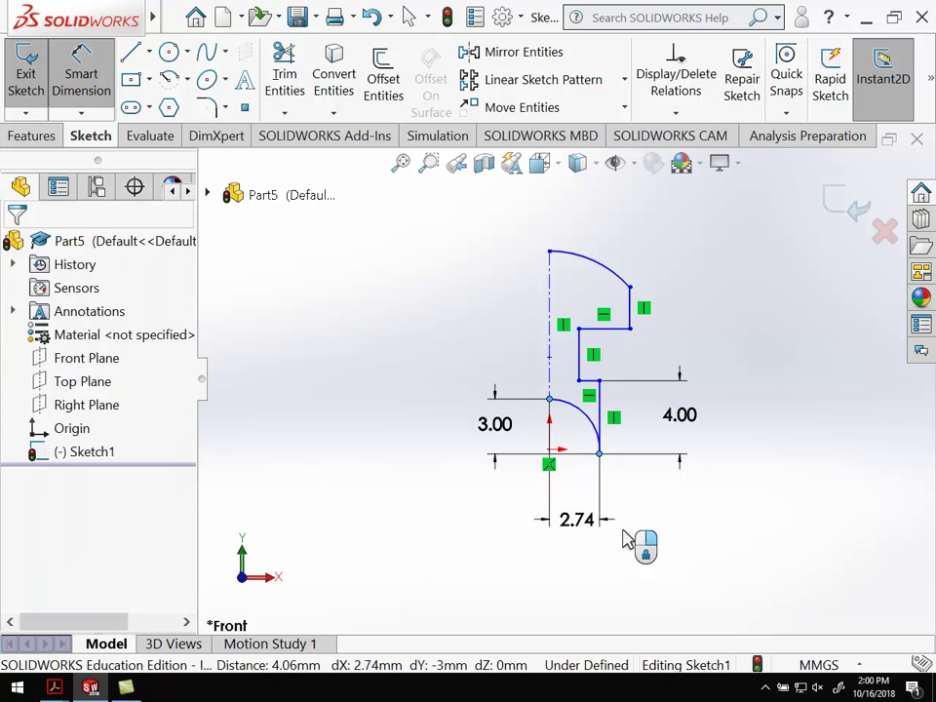
{"action": "type", "text": "4"}
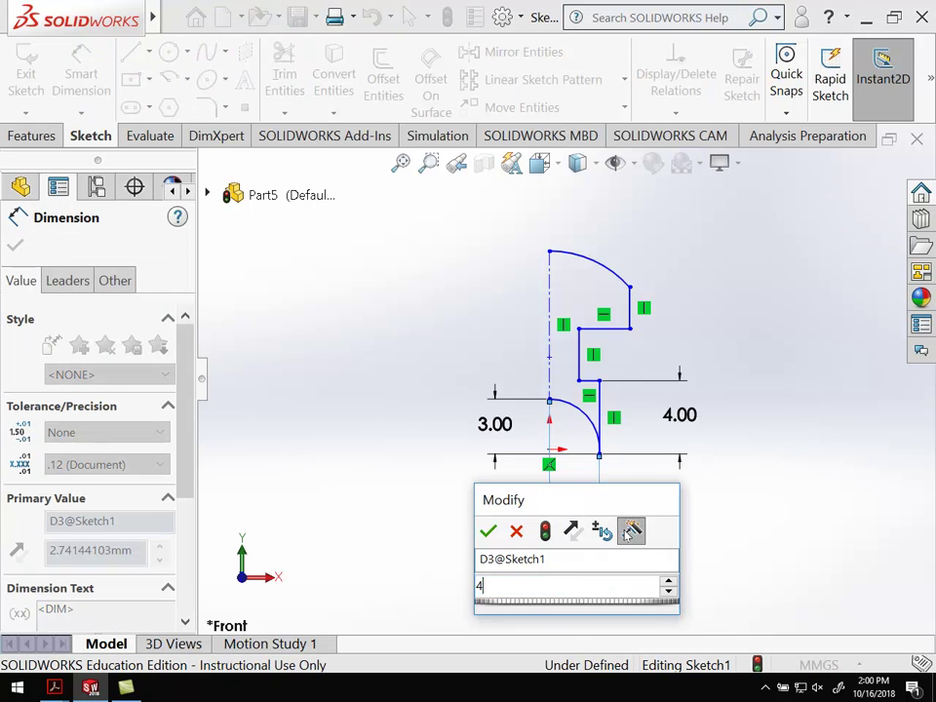
{"action": "key", "text": "Escape"}
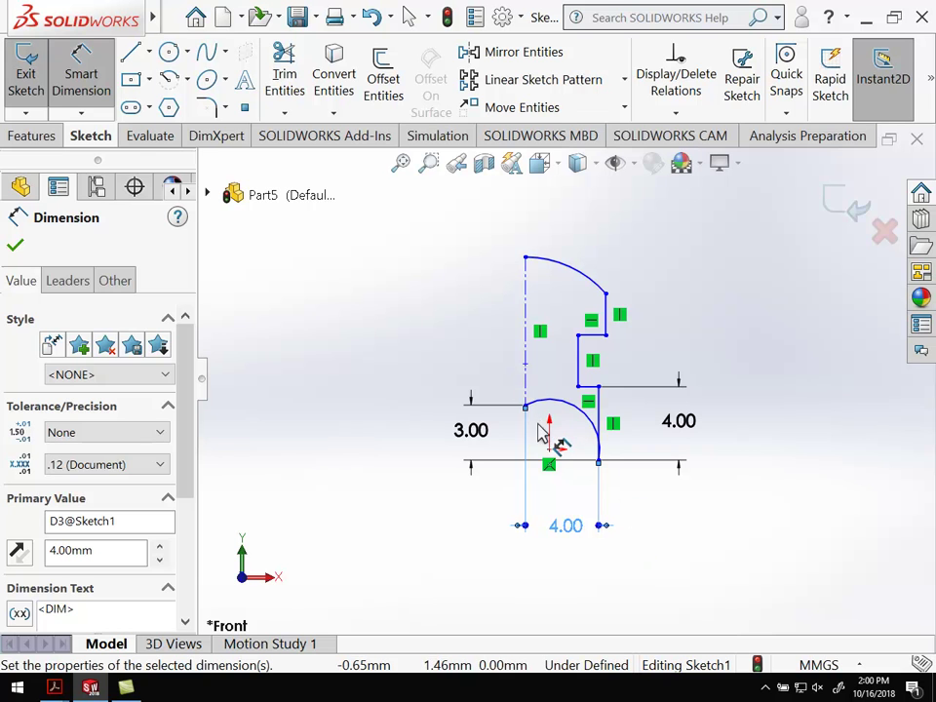
{"action": "key", "text": "Escape"}
{"action": "key", "text": "Escape"}
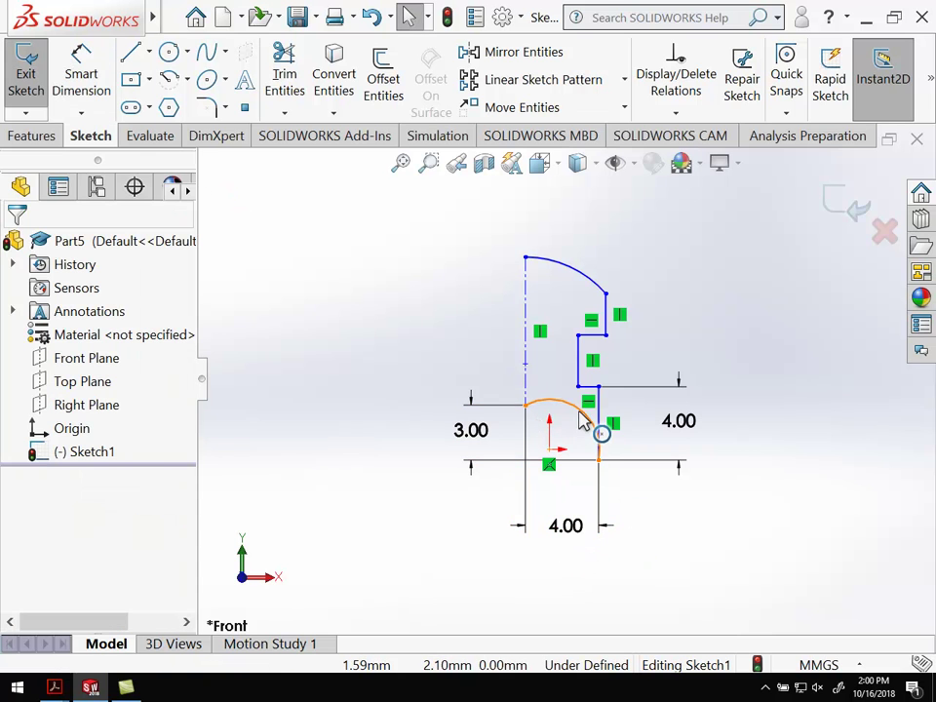
- Add a Vertical relation between the lower arc's centre at the origin and the arc's inner endpoint
{"action": "left_click", "coordinate": [581, 417]}
{"action": "left_click", "coordinate": [636, 508]}
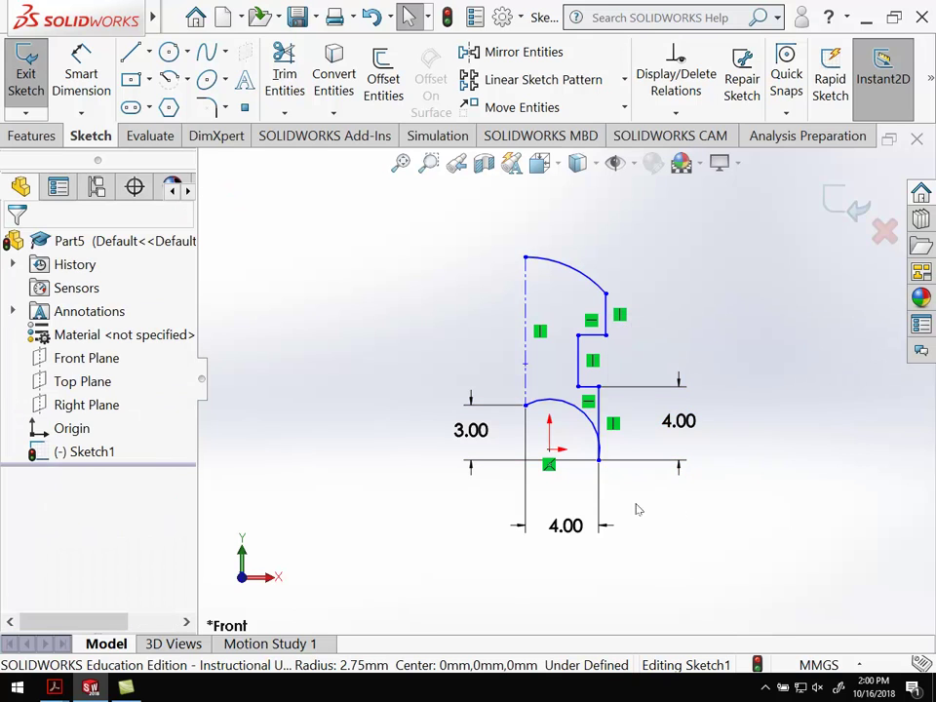
{"action": "left_click", "coordinate": [573, 422]}
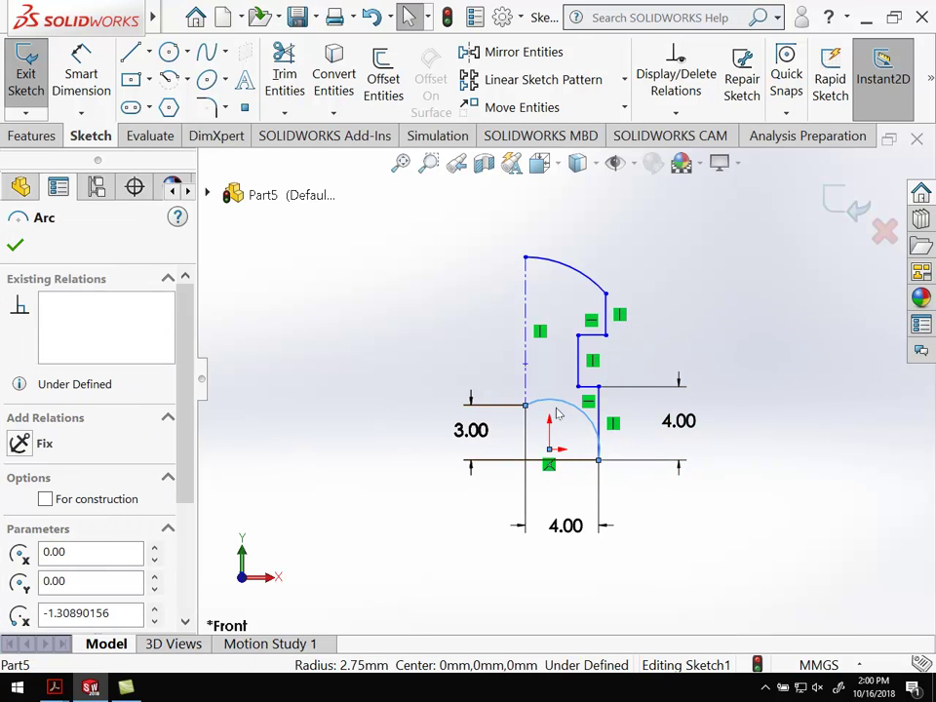
{"action": "left_click", "coordinate": [669, 518]}
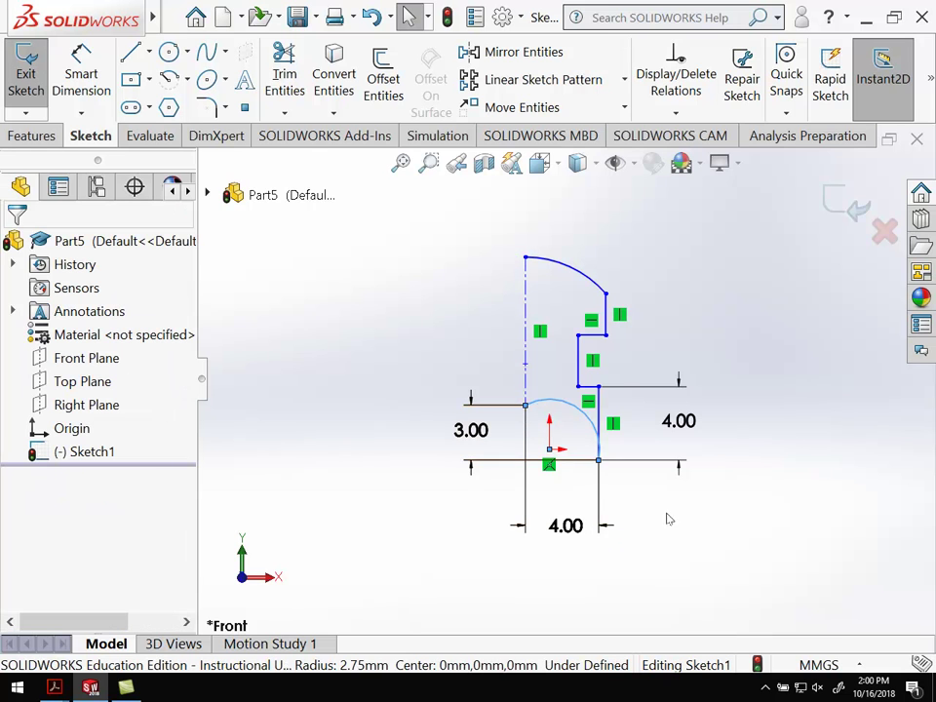
{"action": "left_click", "coordinate": [549, 451]}
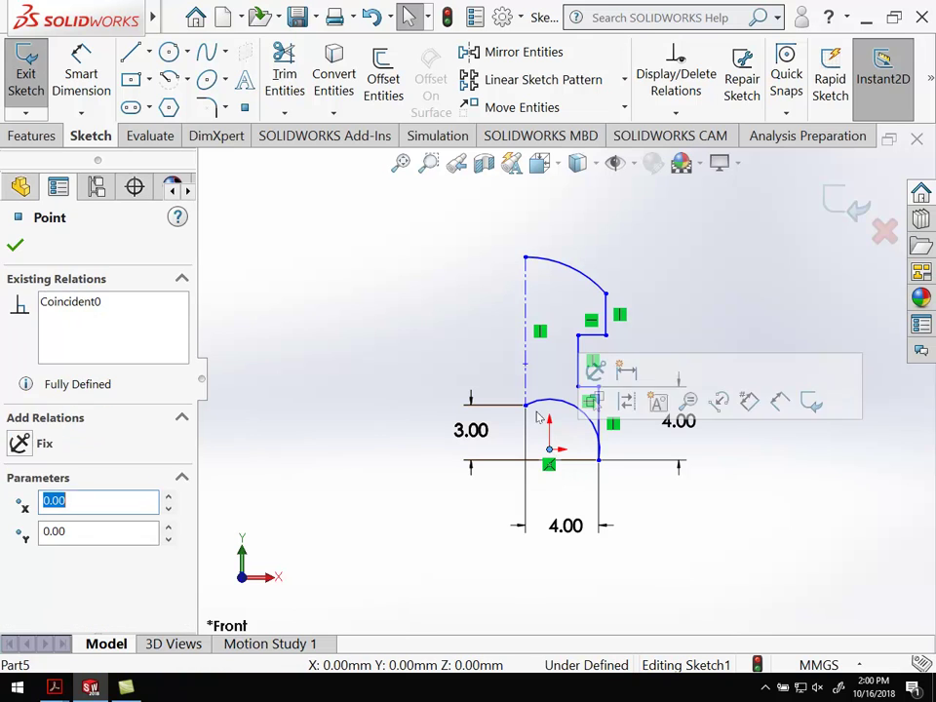
{"action": "left_click", "coordinate": [525, 404], "text": "ctrl"}
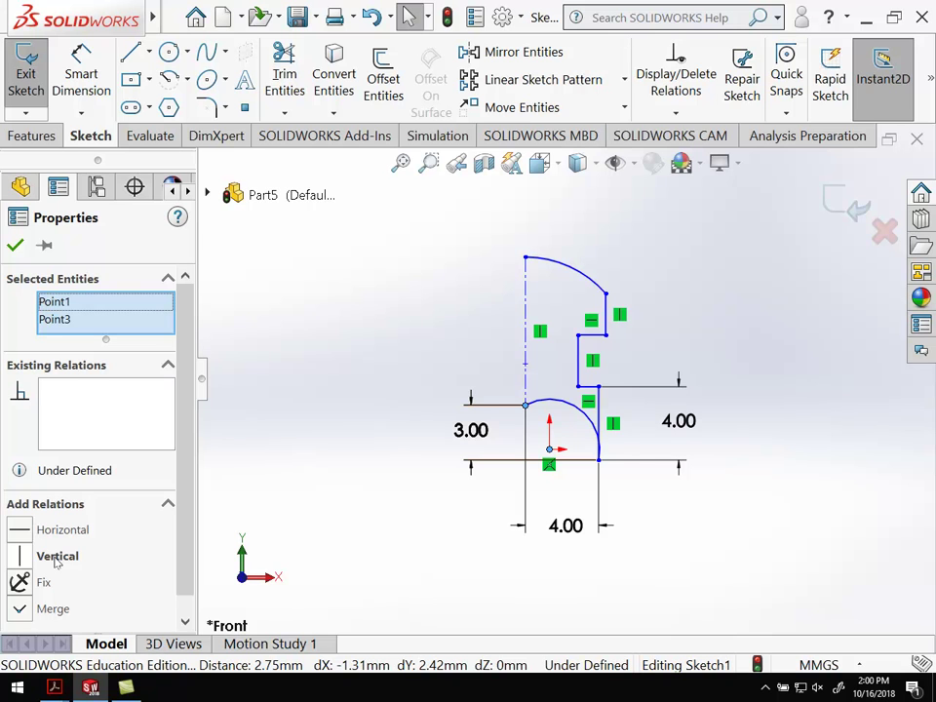
{"action": "left_click", "coordinate": [57, 555]}
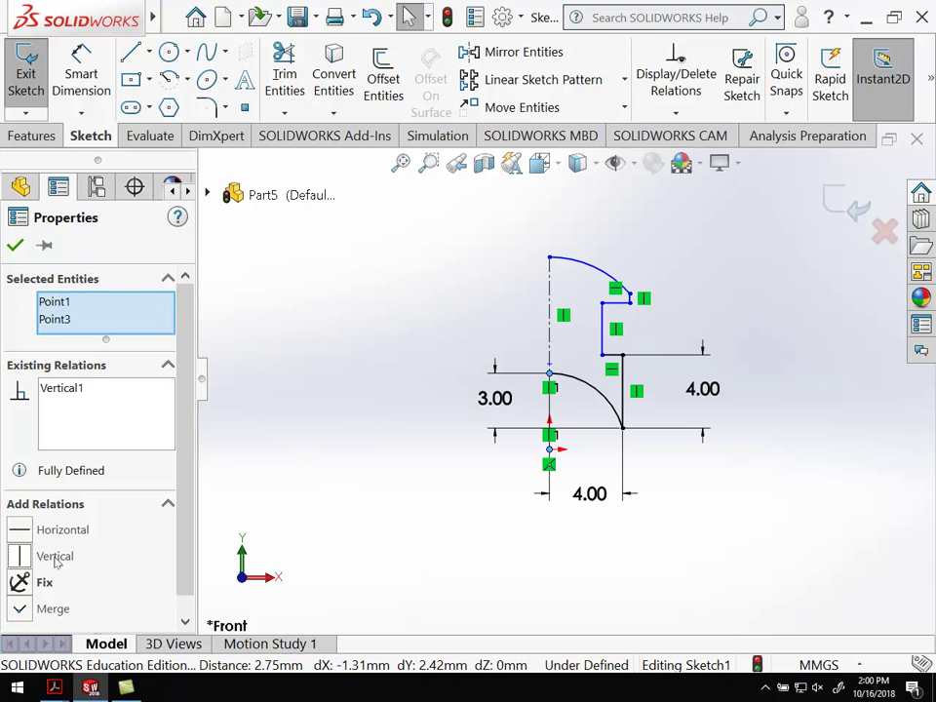
{"action": "left_click", "coordinate": [685, 538]}
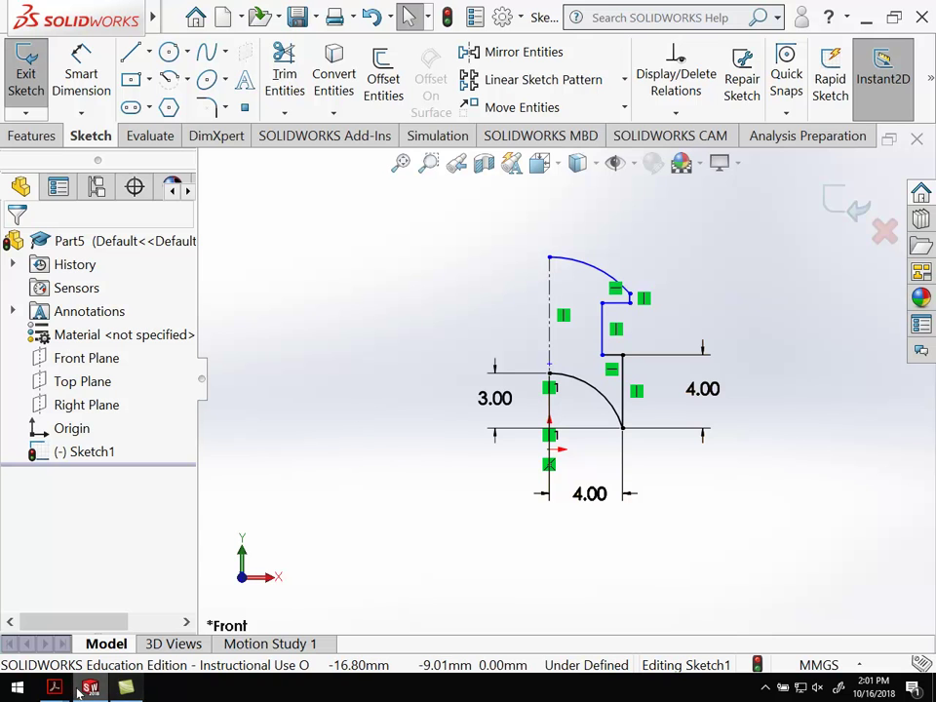
- Consult the neck dimensions on the Rivet drawing in Acrobat Reader, return to SOLIDWORKS and activate Smart Dimension
{"action": "mouse_move", "coordinate": [55, 687]}
{"action": "left_click", "coordinate": [236, 616]}
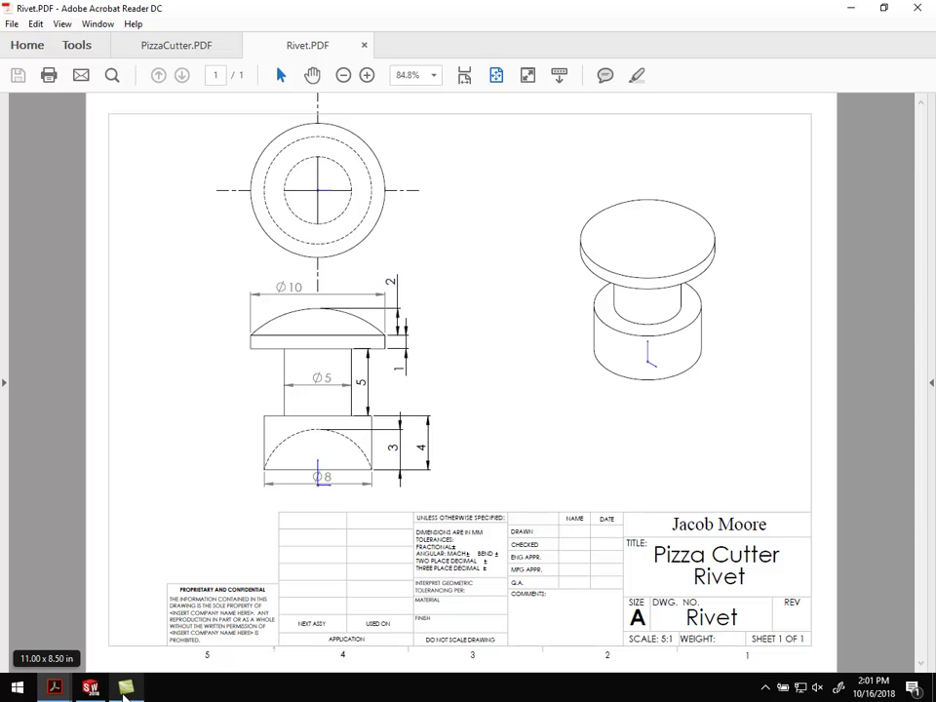
{"action": "left_click", "coordinate": [90, 688]}
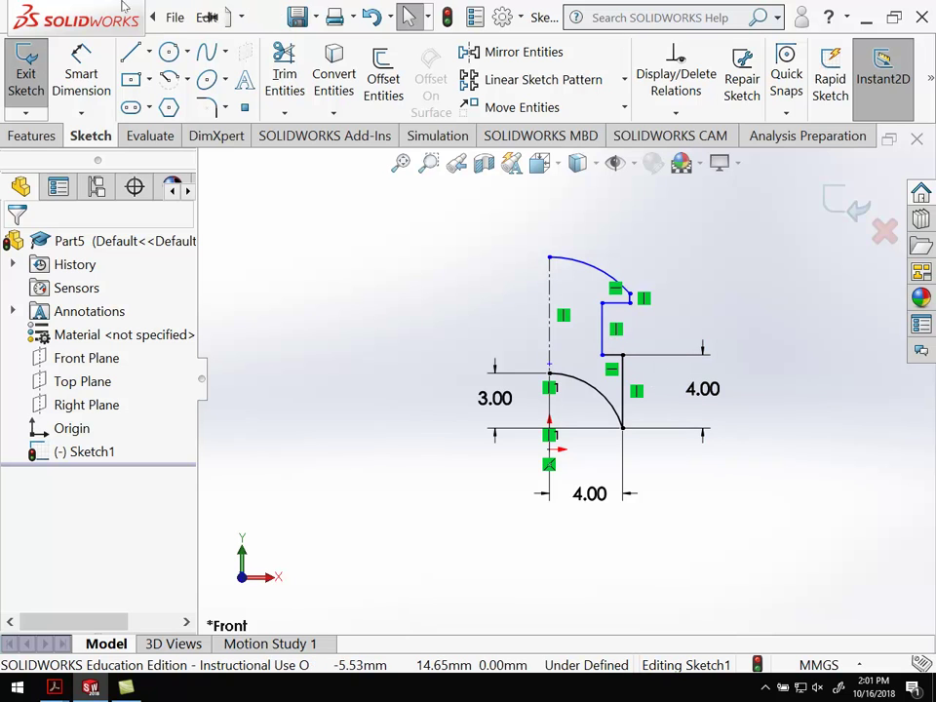
{"action": "left_click", "coordinate": [81, 56]}
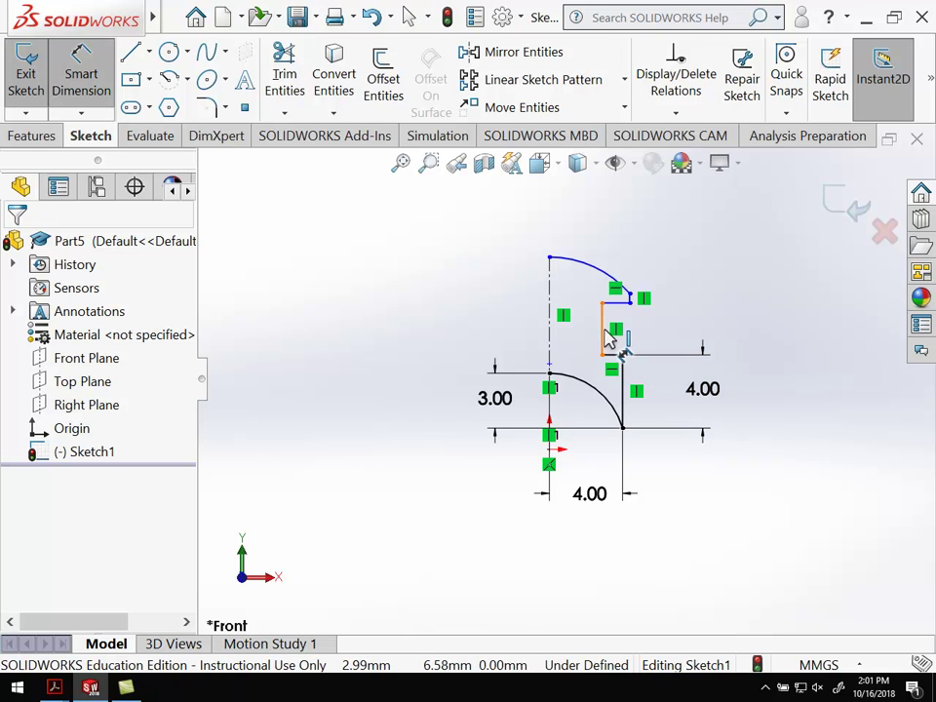
{"action": "left_click", "coordinate": [605, 333]}
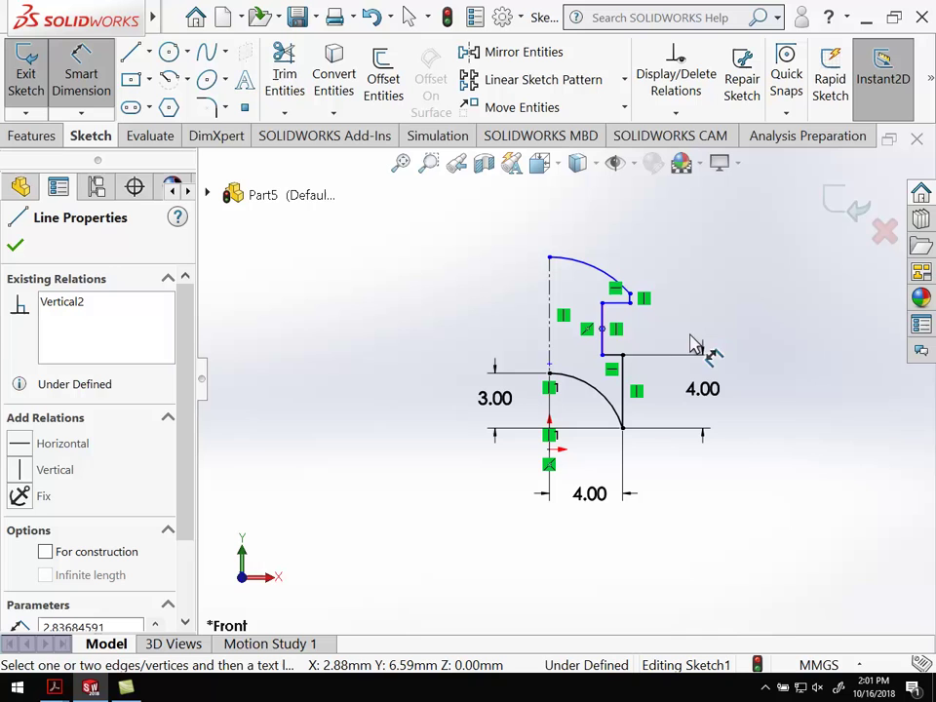
{"action": "left_click", "coordinate": [604, 329]}
{"action": "left_click", "coordinate": [603, 328]}
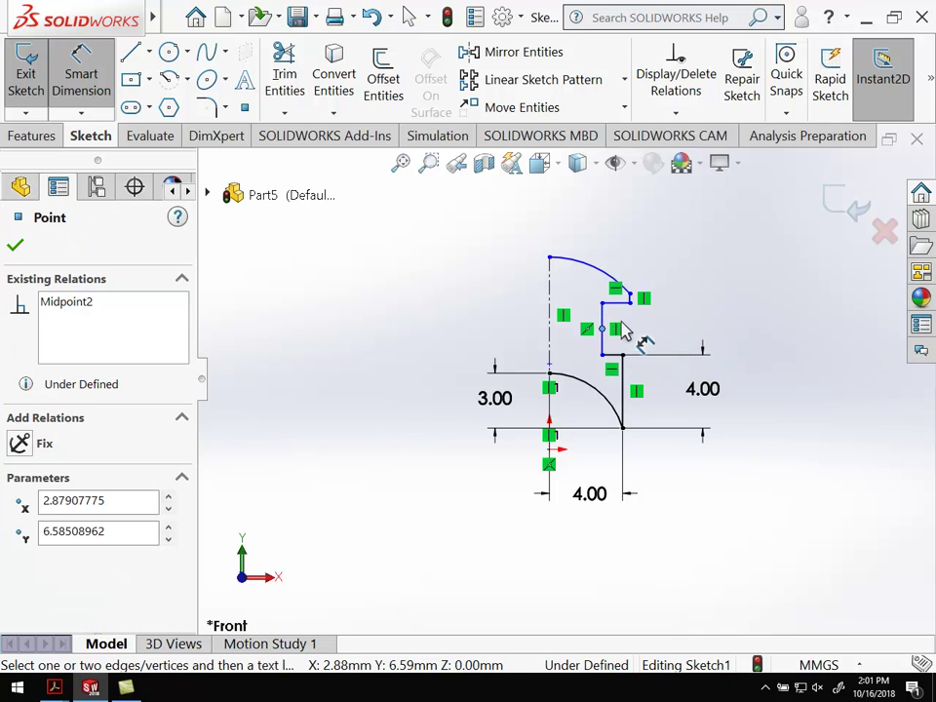
{"action": "left_click", "coordinate": [476, 328]}
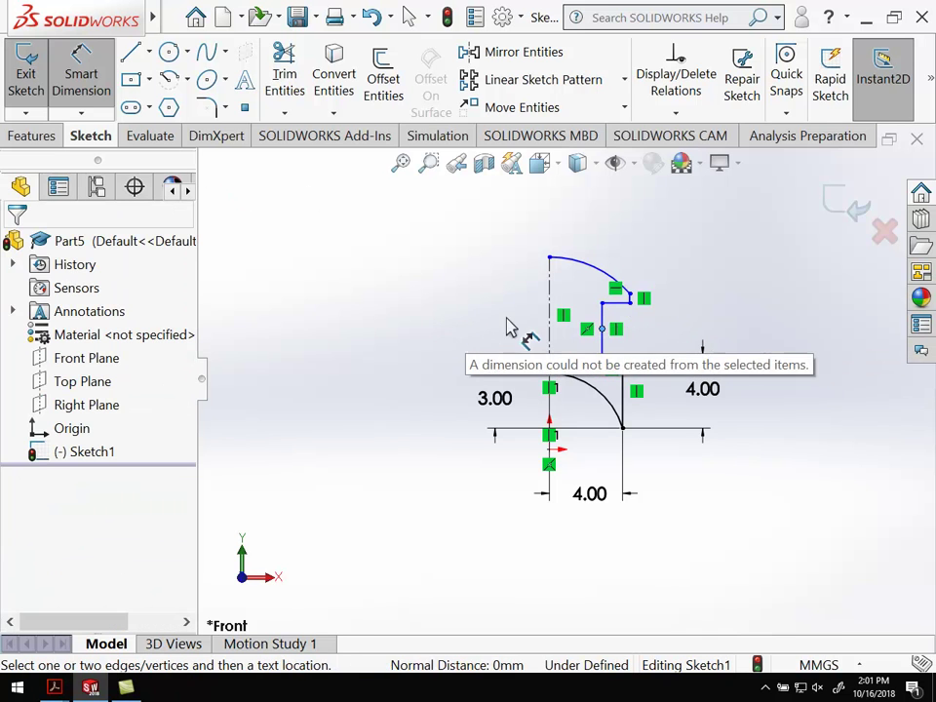
{"action": "left_click", "coordinate": [601, 304]}
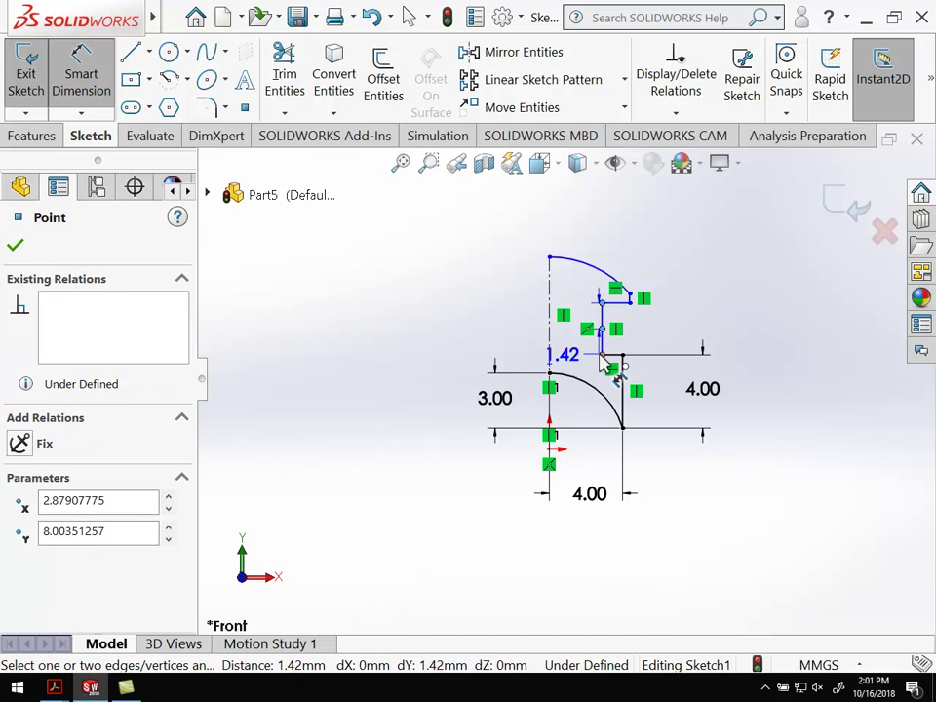
{"action": "left_click", "coordinate": [601, 355]}
{"action": "left_click", "coordinate": [493, 353]}
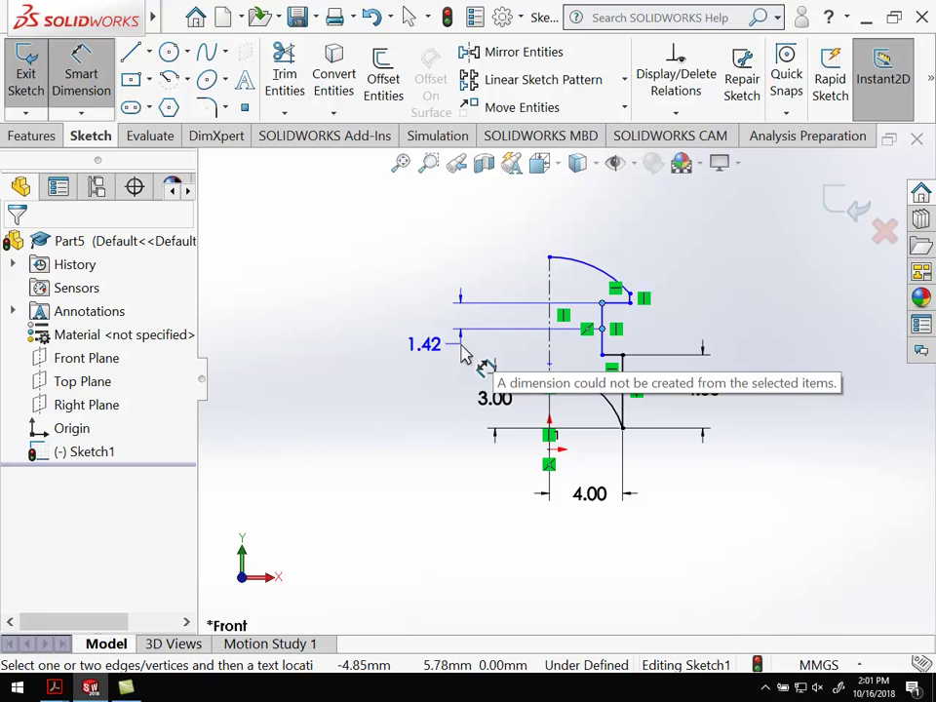
{"action": "key", "text": "Escape"}
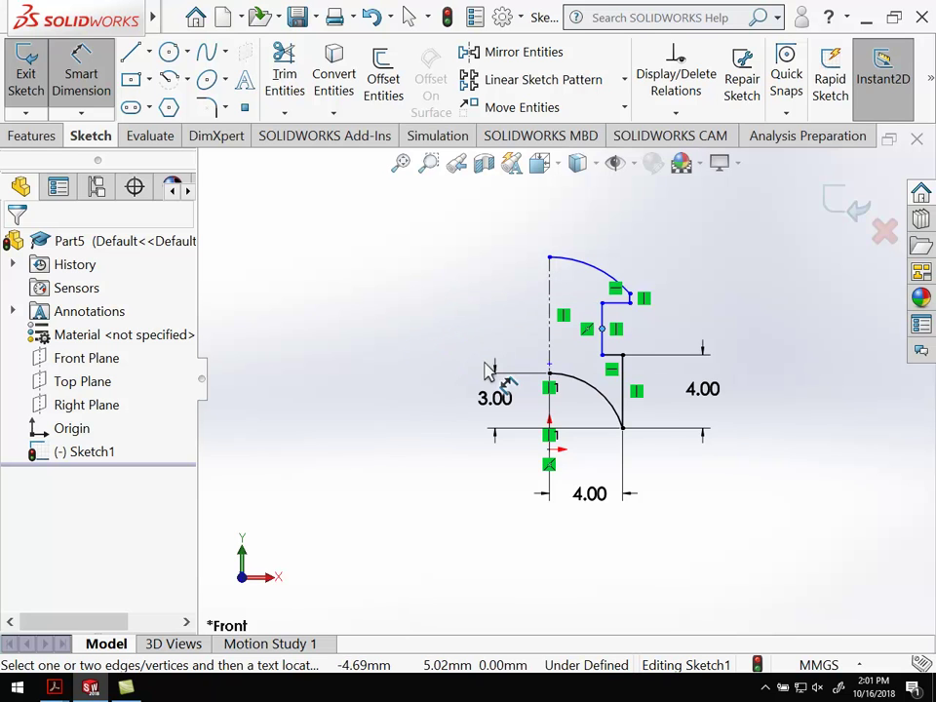
{"action": "left_click", "coordinate": [602, 332]}
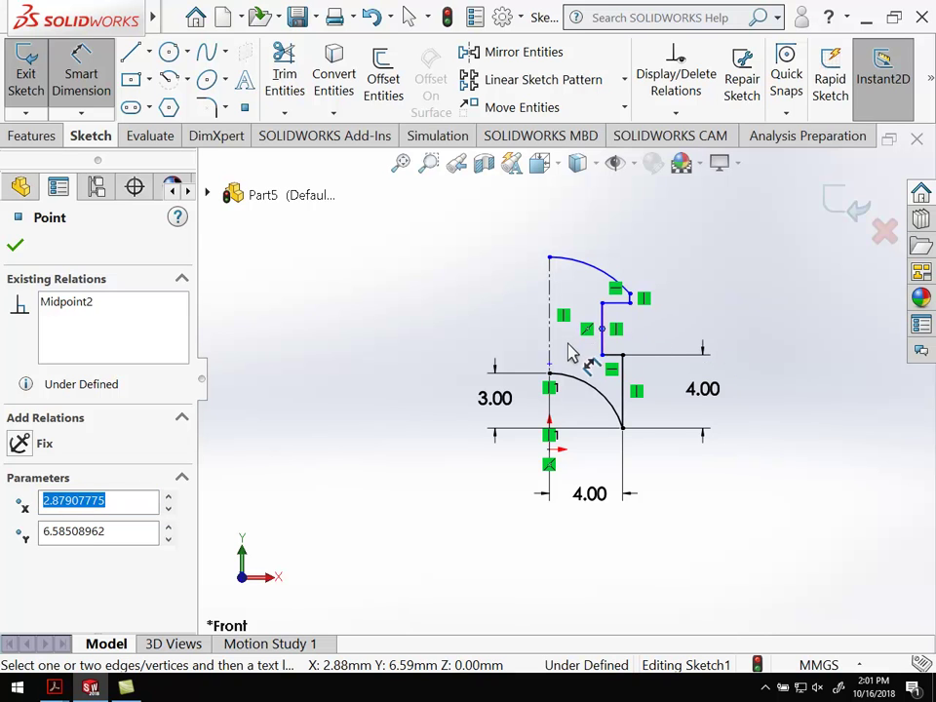
{"action": "key", "text": "Escape"}
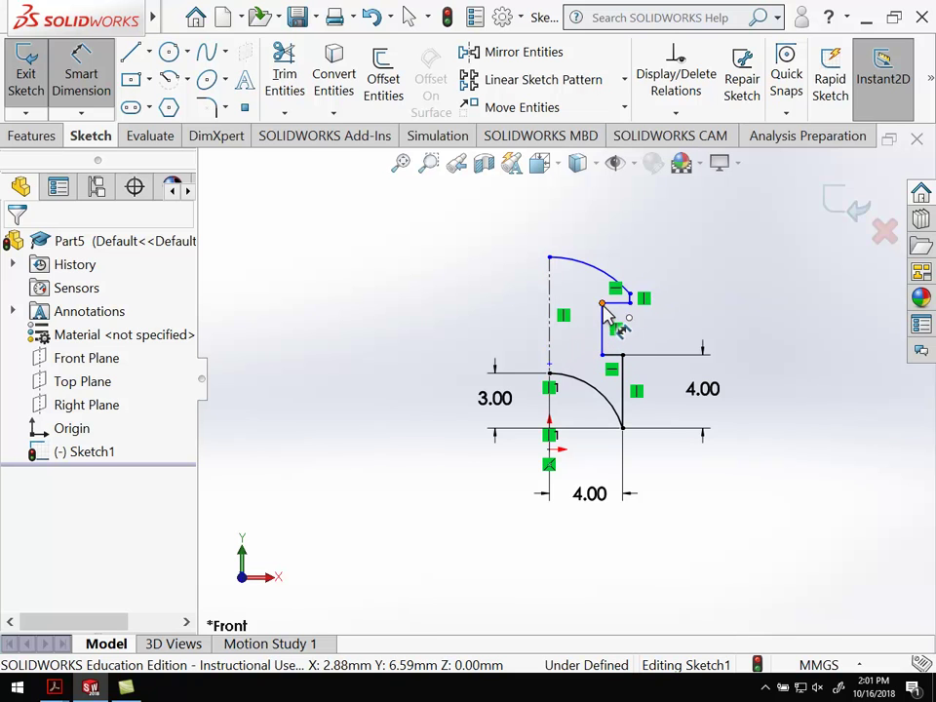
- Dimension the length of the neck's vertical line between the base and the head to 5 mm
{"action": "left_click", "coordinate": [603, 321]}
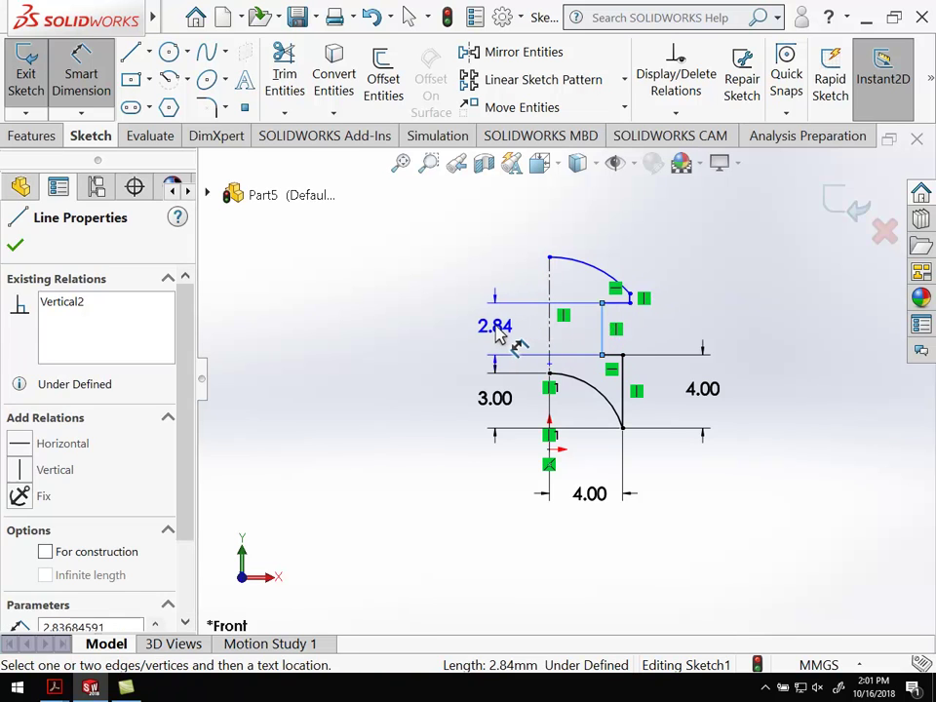
{"action": "left_click", "coordinate": [466, 335]}
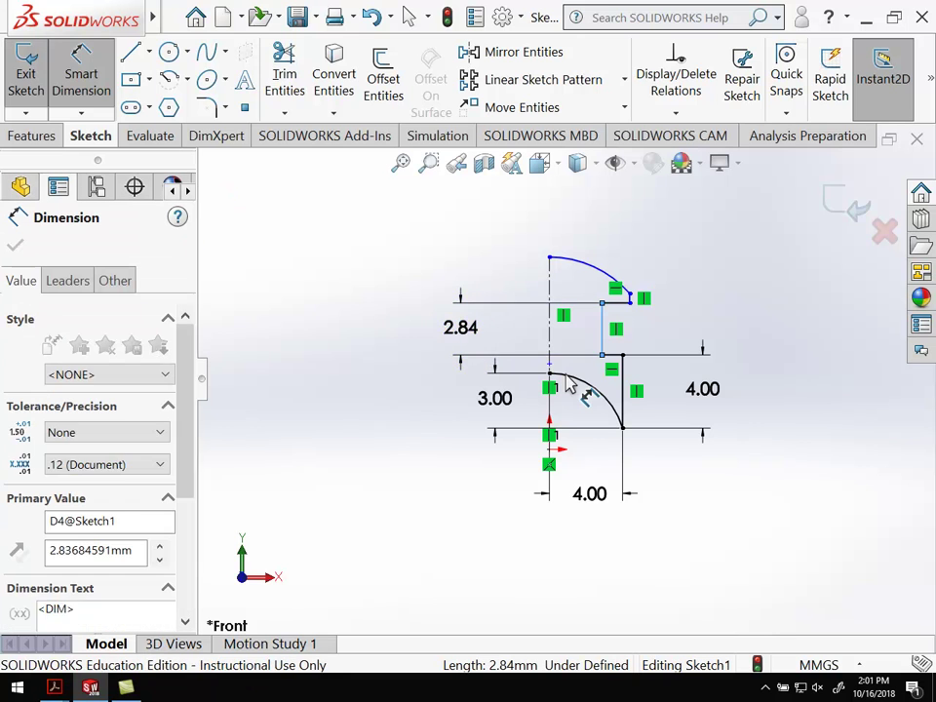
{"action": "type", "text": "5"}
{"action": "key", "text": "Return"}
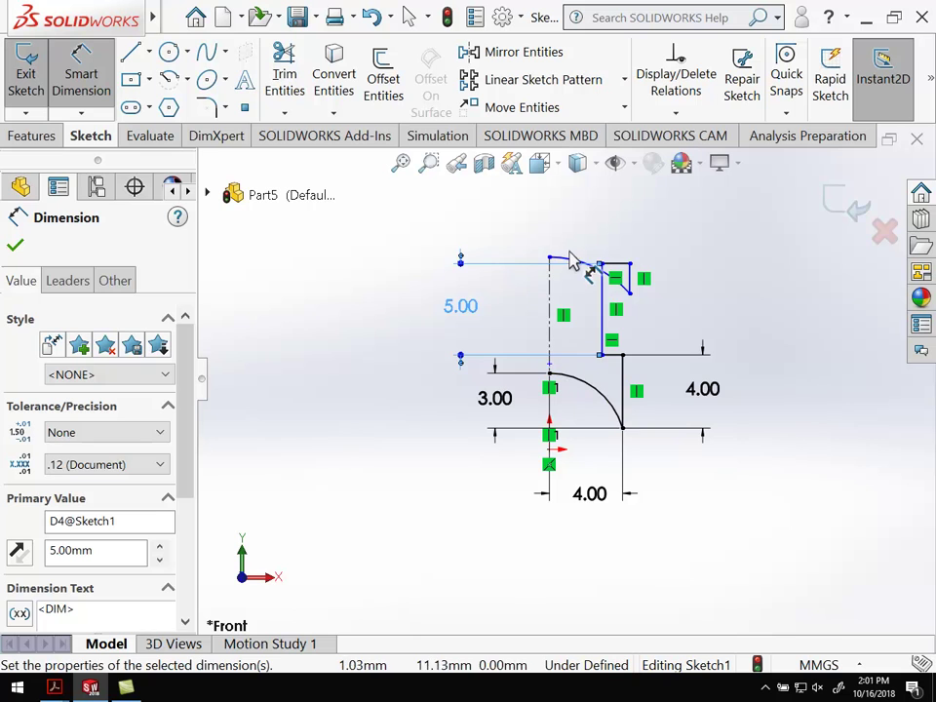
{"action": "key", "text": "Escape"}
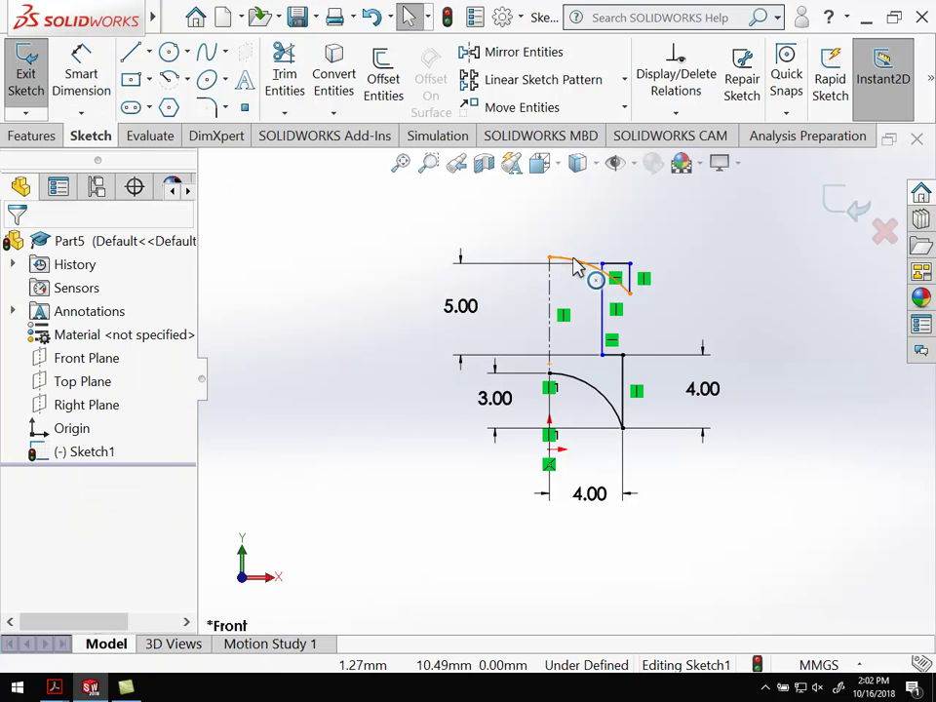
- Reshape the head's arc by moving it and its centreline endpoint well above the head's horizontal line
{"action": "left_click_drag", "start_coordinate": [576, 265], "coordinate": [586, 222]}
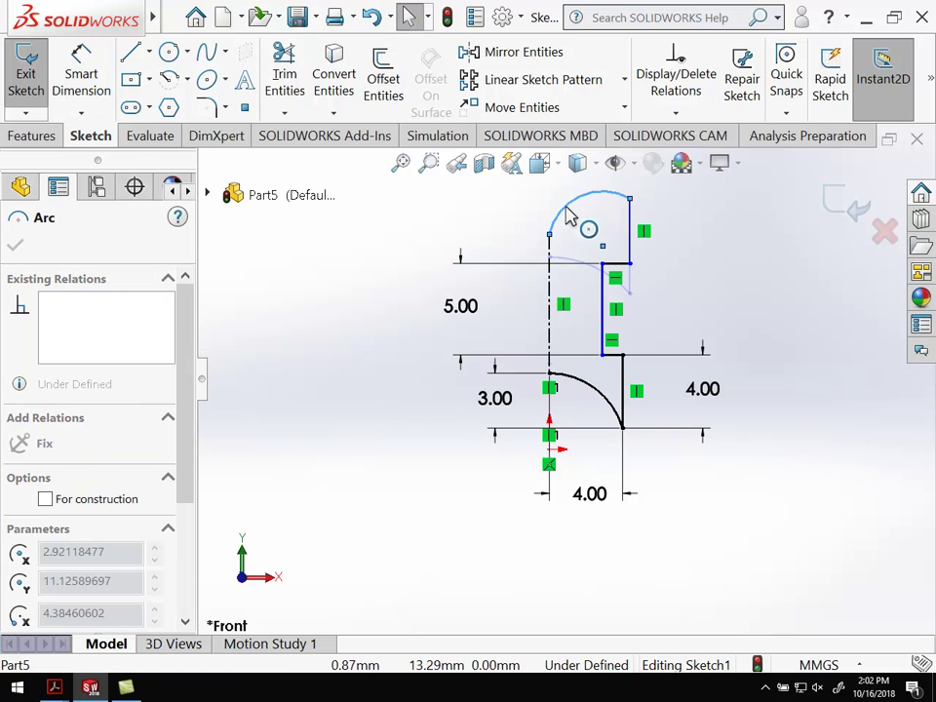
{"action": "left_click", "coordinate": [689, 287]}
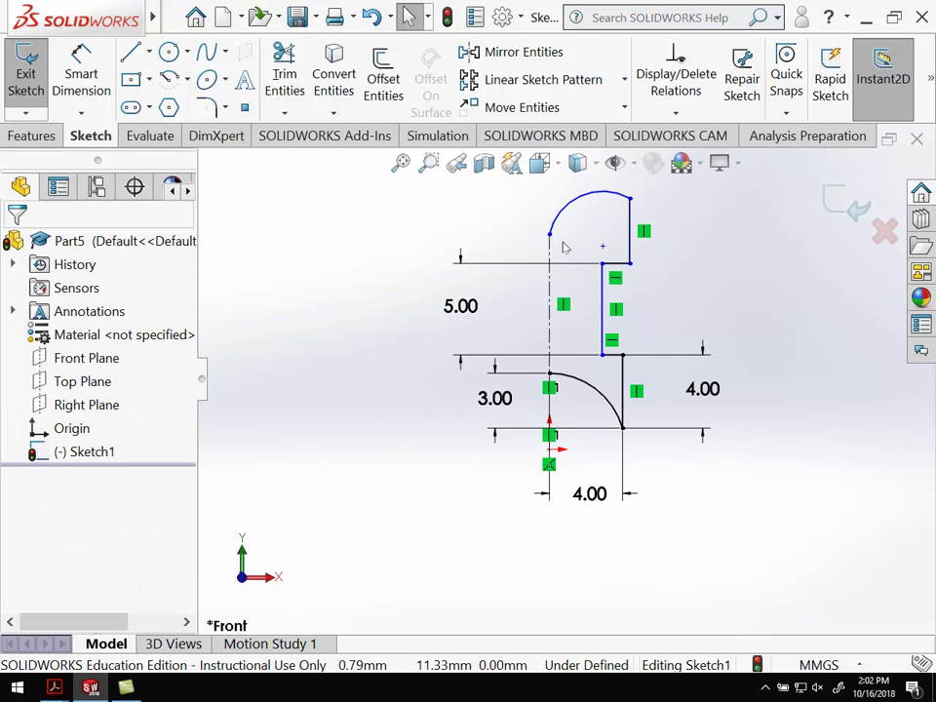
{"action": "mouse_move", "coordinate": [551, 239]}
{"action": "left_mouse_down"}
{"action": "mouse_move", "coordinate": [542, 201]}
{"action": "mouse_move", "coordinate": [559, 182]}
{"action": "left_mouse_up"}
{"action": "left_click", "coordinate": [673, 250]}
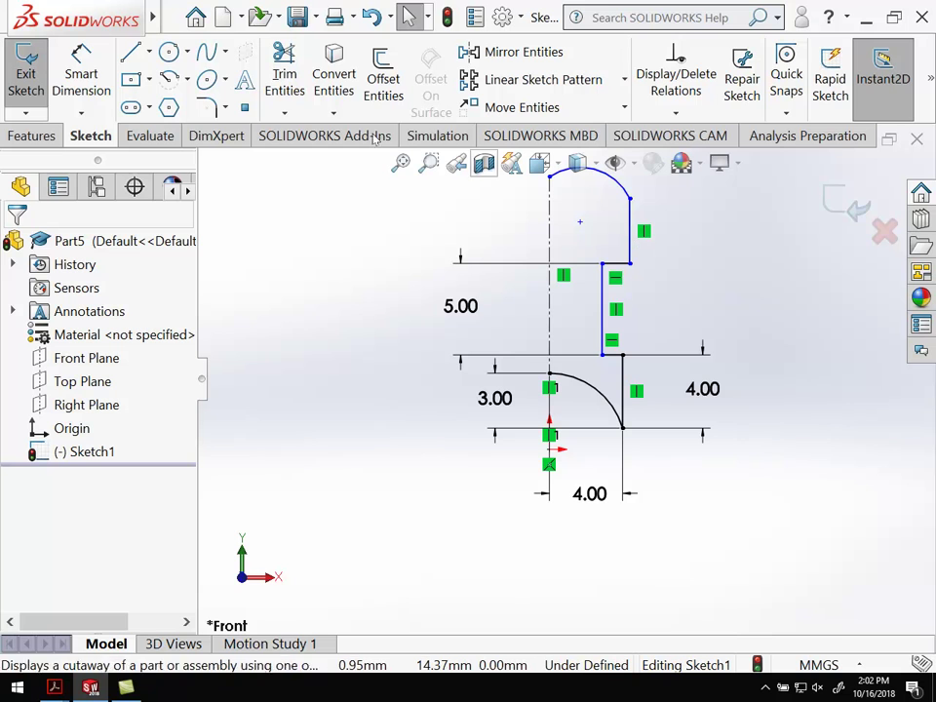
- Dimension the length of the head's short outer vertical line to 1 mm
{"action": "left_click", "coordinate": [97, 79]}
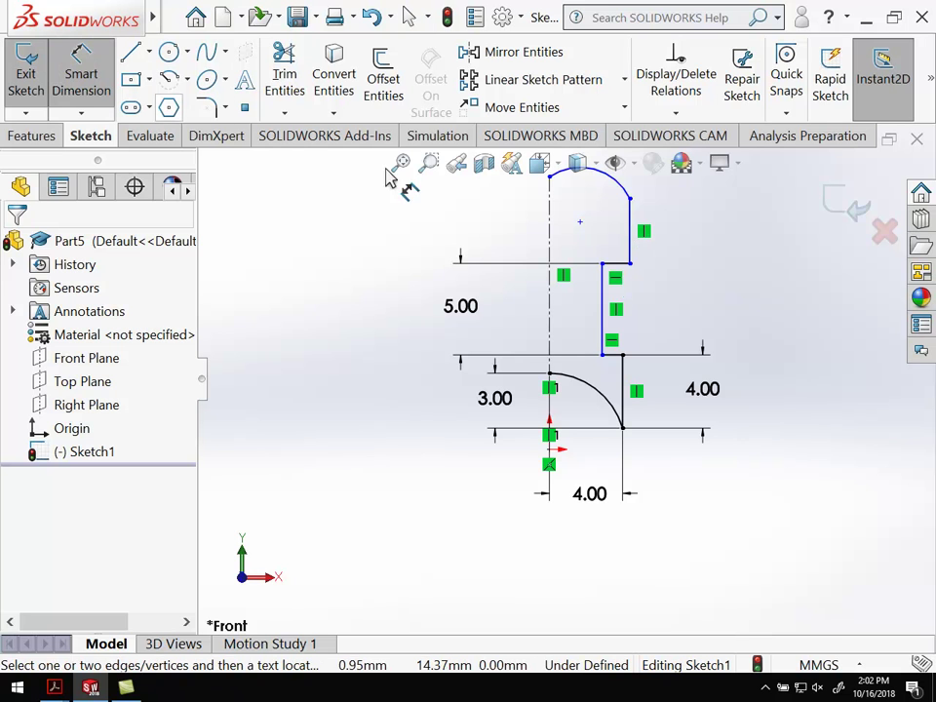
{"action": "left_click", "coordinate": [629, 239]}
{"action": "left_click", "coordinate": [755, 270]}
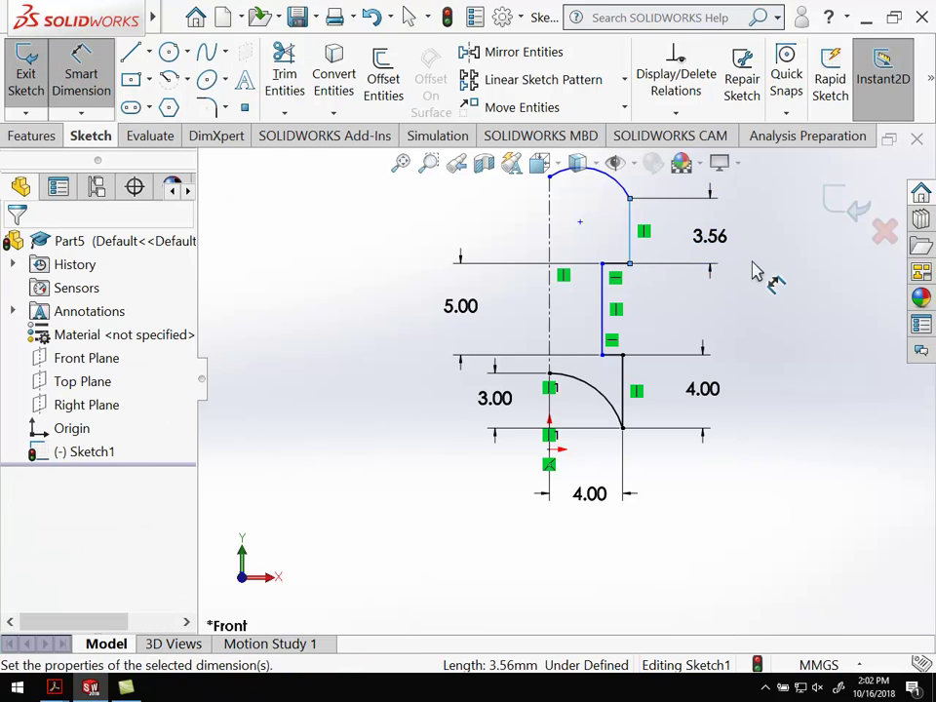
{"action": "type", "text": "1"}
{"action": "key", "text": "Return"}
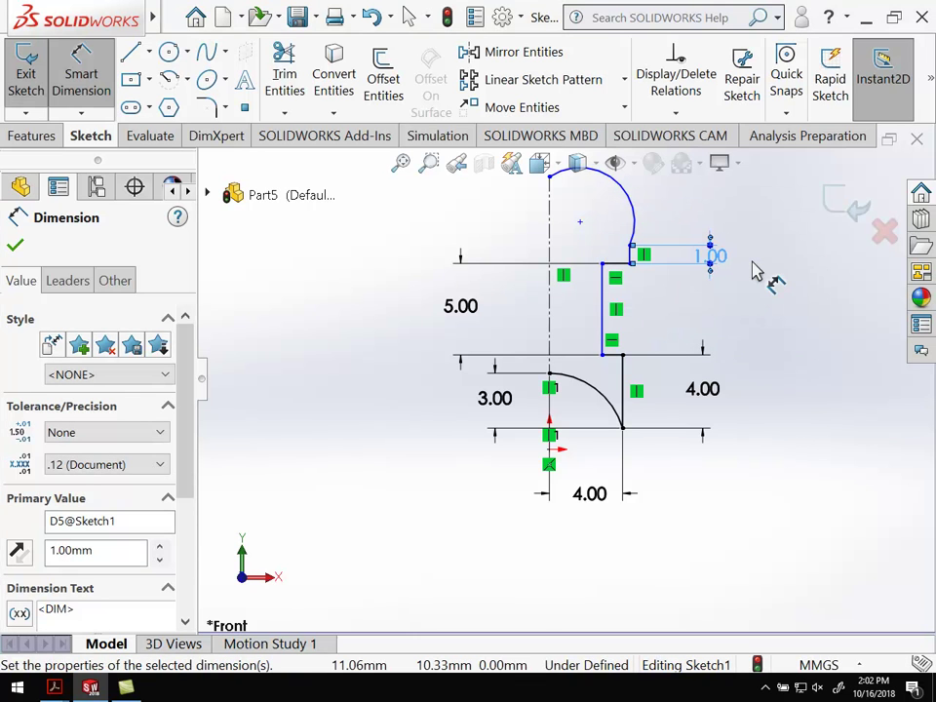
{"action": "left_click", "coordinate": [770, 326]}
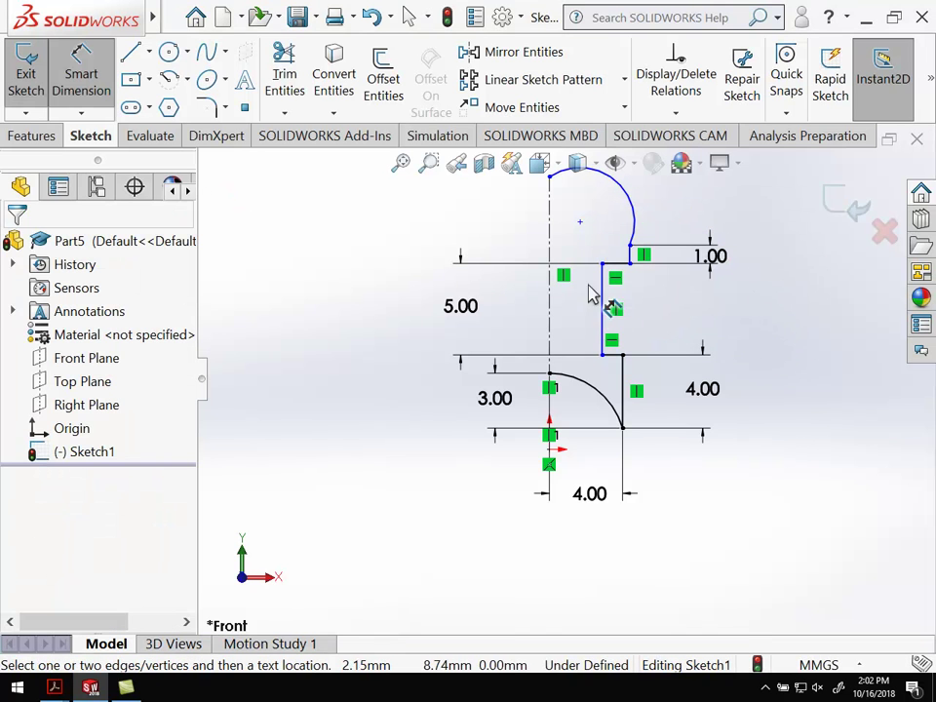
- Dimension the doubled distance between the centreline and the neck's vertical line to 2.5 mm and move its text clear of the profile
{"action": "left_click", "coordinate": [552, 324]}
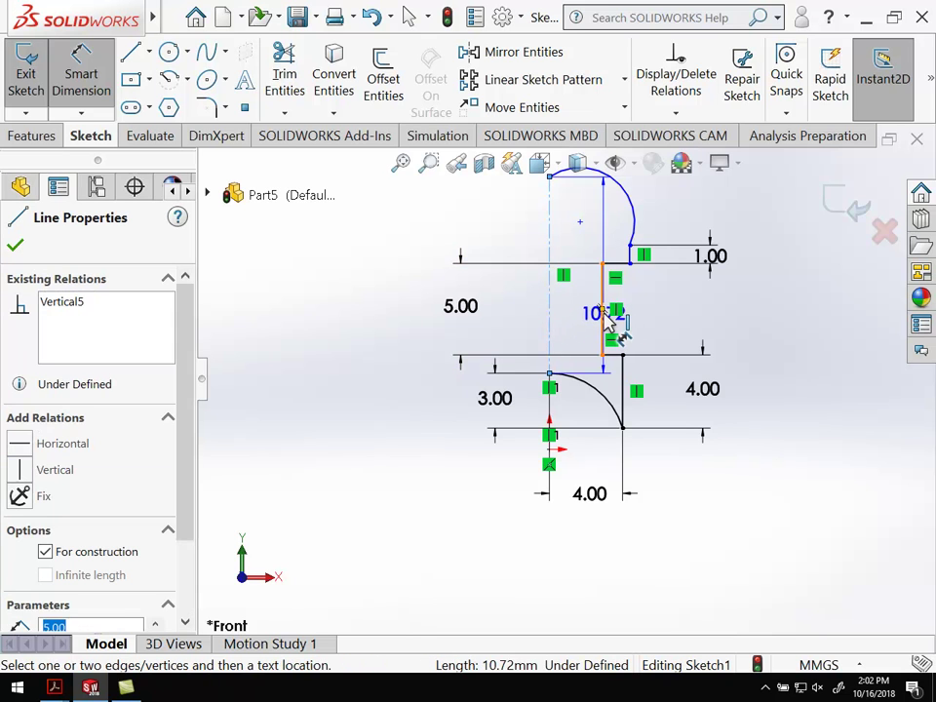
{"action": "left_click", "coordinate": [601, 324]}
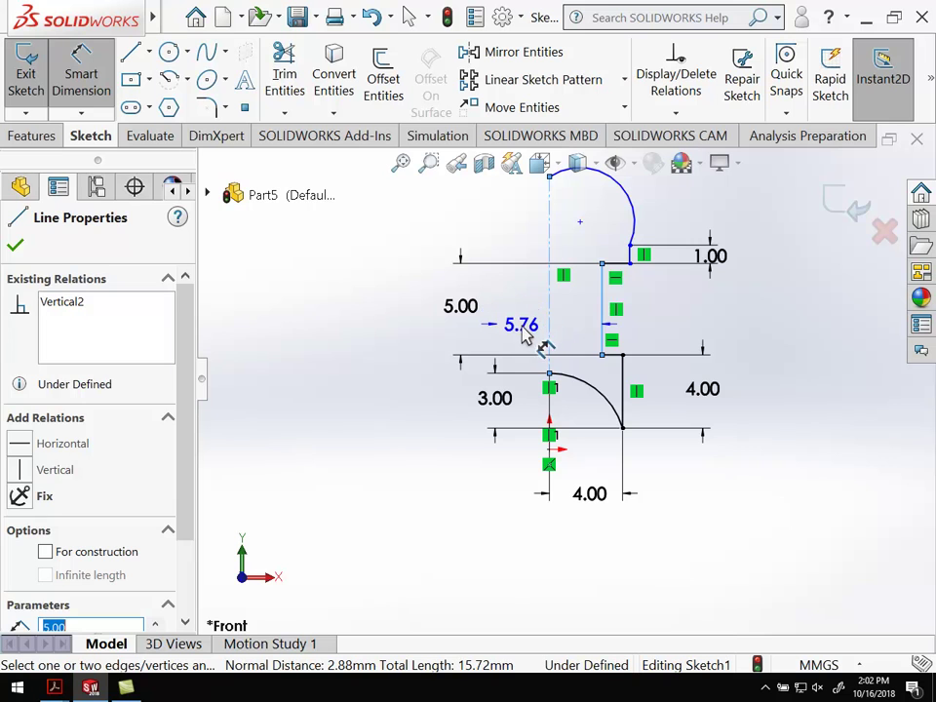
{"action": "left_click", "coordinate": [527, 338]}
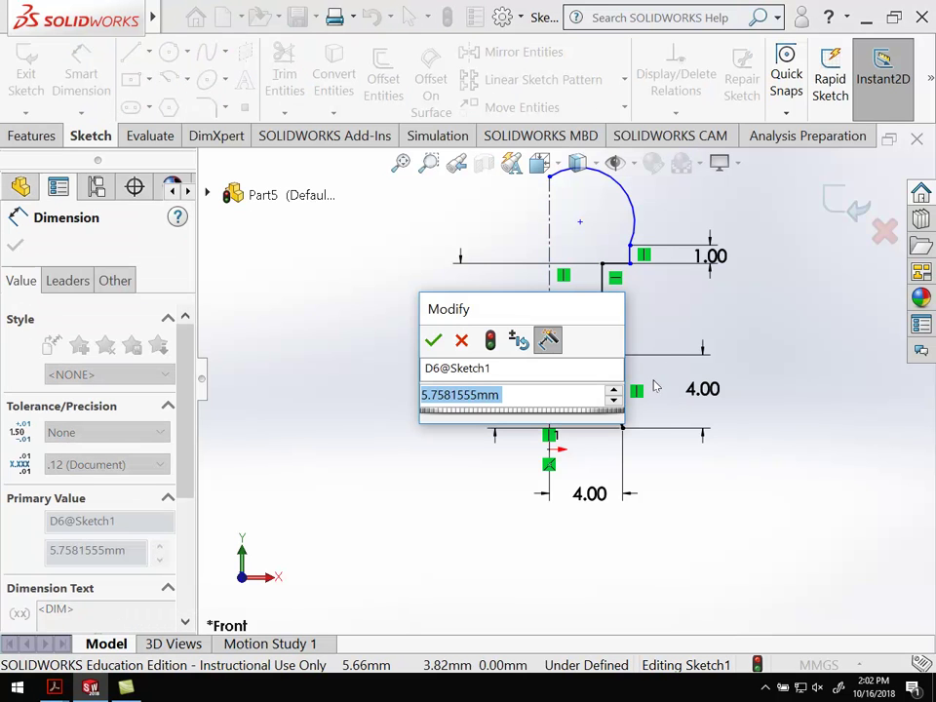
{"action": "type", "text": "2.5"}
{"action": "key", "text": "Return"}
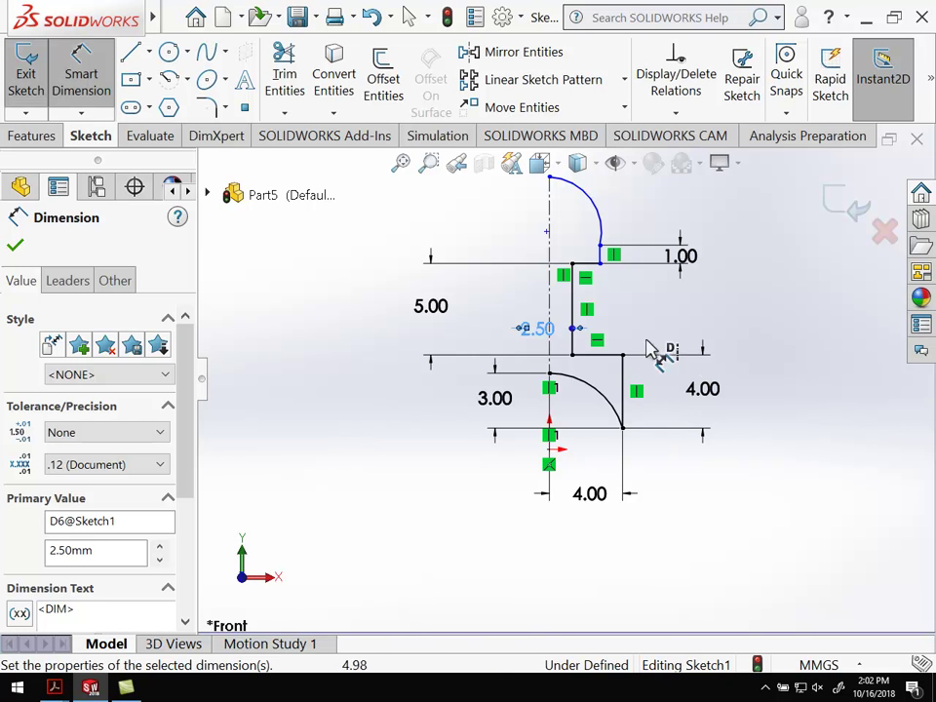
{"action": "left_click", "coordinate": [720, 340]}
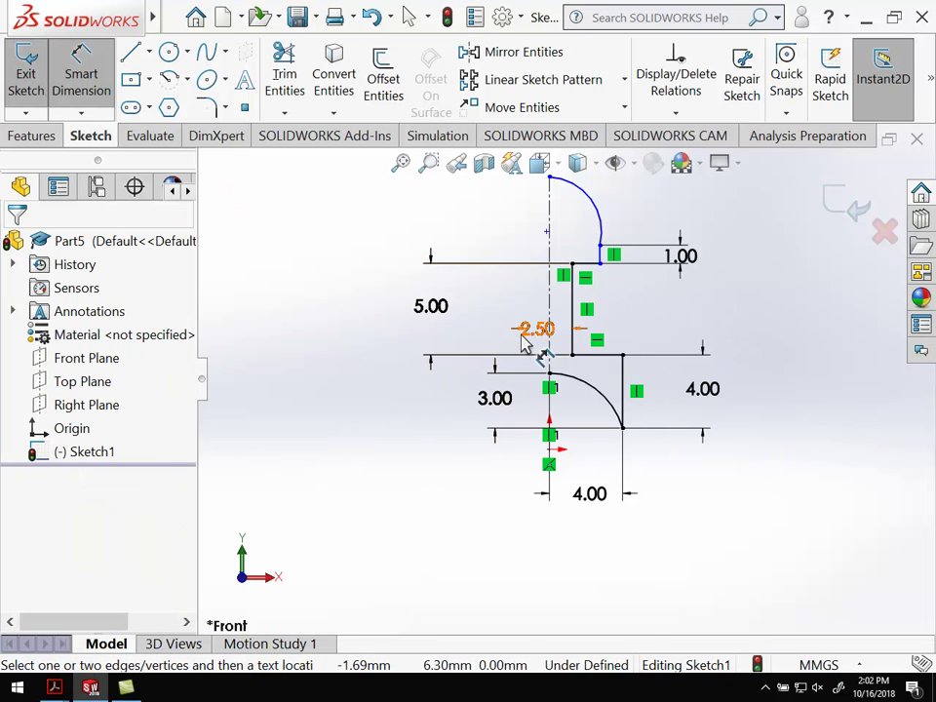
{"action": "left_click_drag", "start_coordinate": [542, 343], "coordinate": [487, 347]}
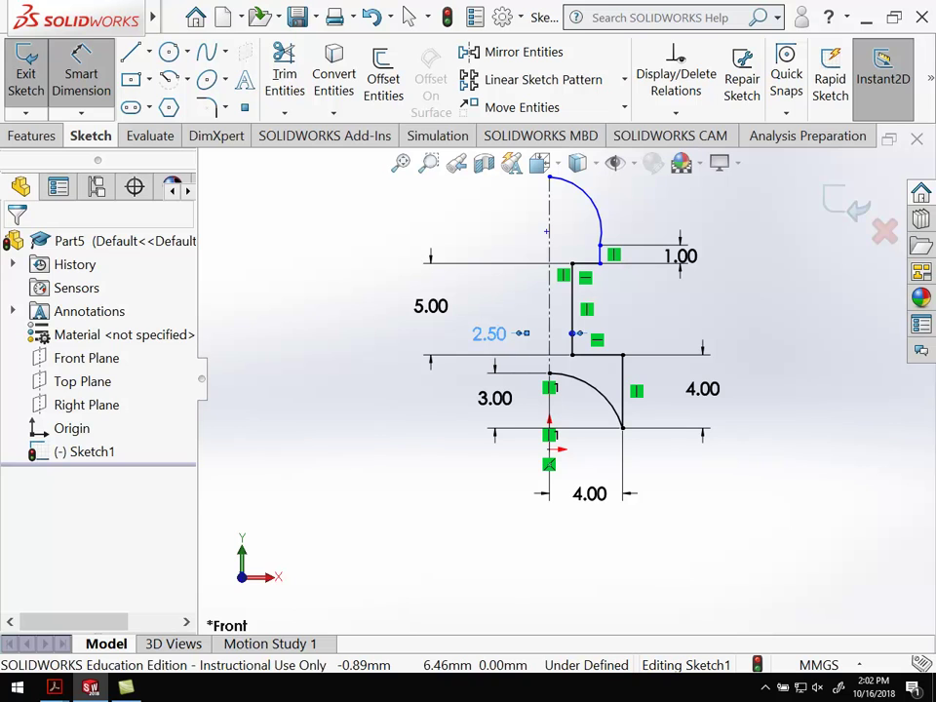
{"action": "left_click", "coordinate": [702, 333]}
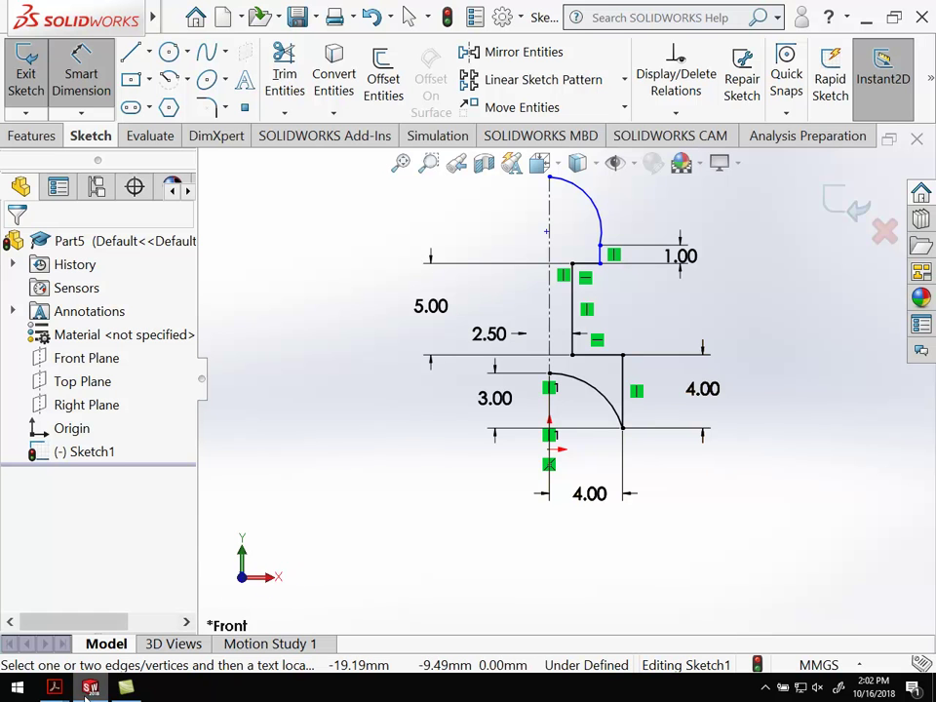
- Check the head size on the Rivet drawing in Acrobat Reader, return to SOLIDWORKS and dimension the head's diameter about the centreline to 10 mm
{"action": "mouse_move", "coordinate": [55, 685]}
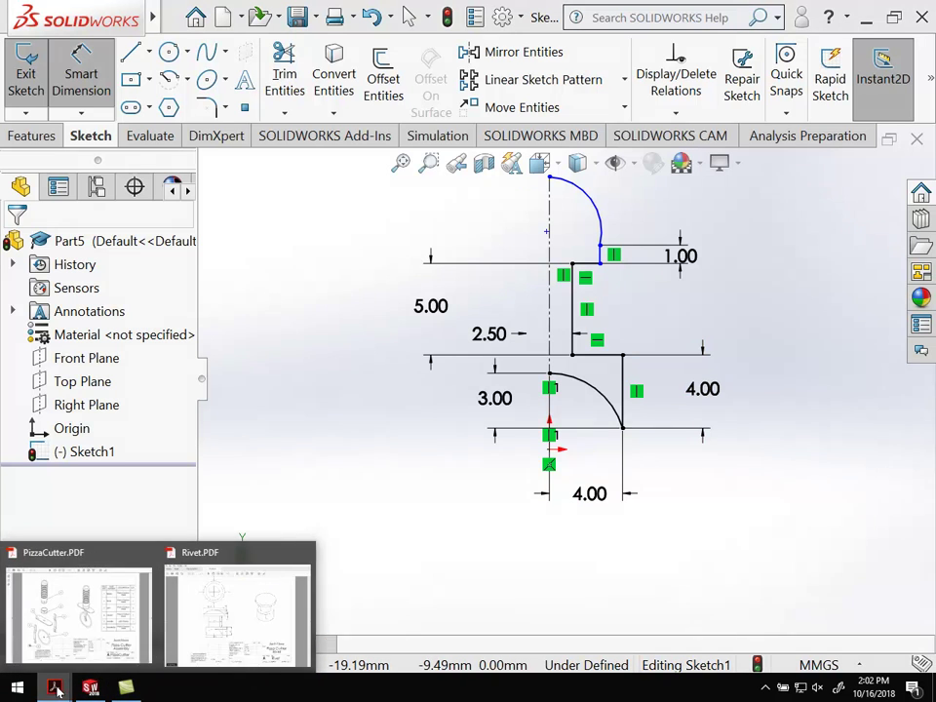
{"action": "left_click", "coordinate": [221, 650]}
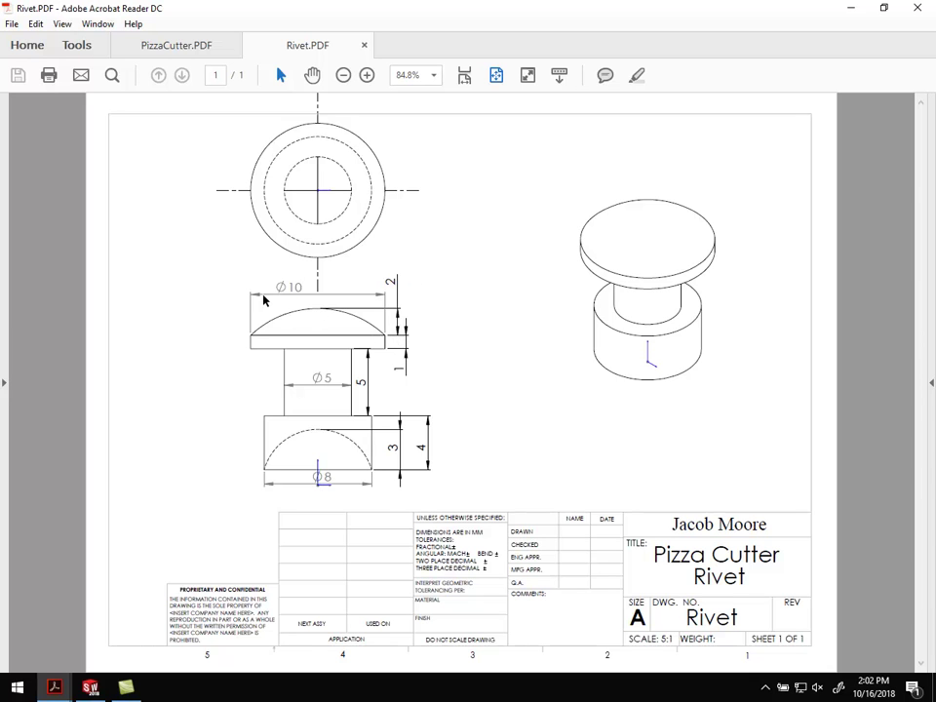
{"action": "key", "text": "alt+Tab"}
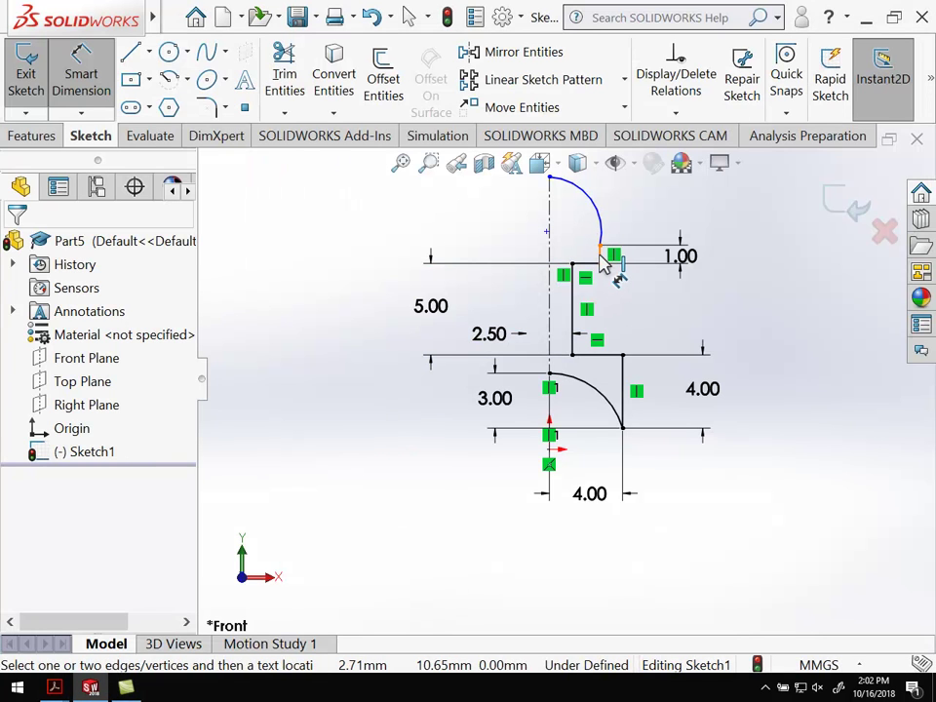
{"action": "left_click", "coordinate": [552, 256]}
{"action": "left_click", "coordinate": [550, 264]}
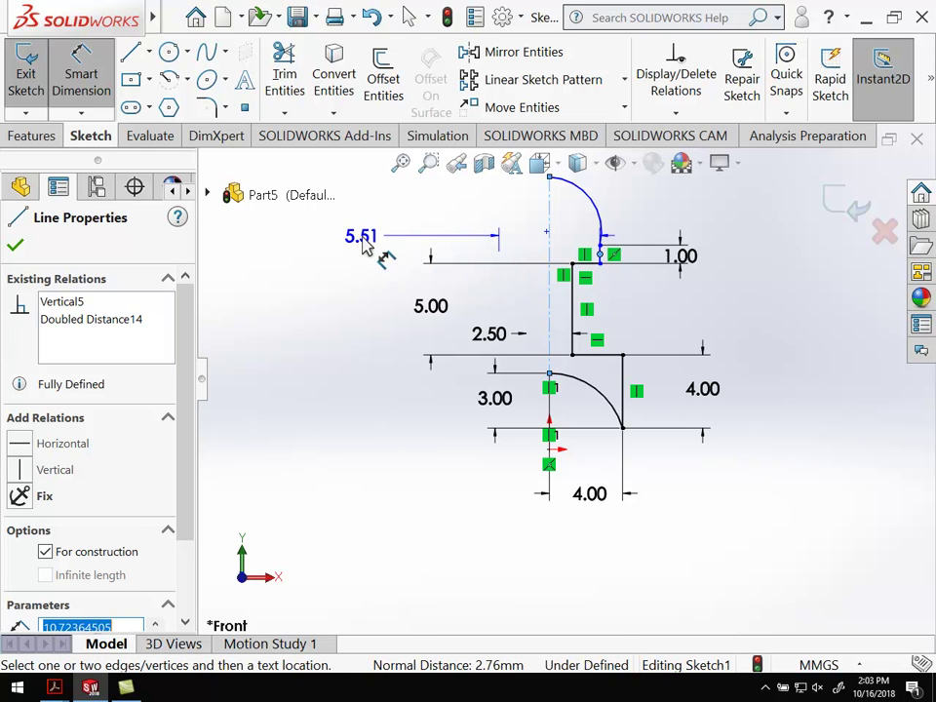
{"action": "type", "text": "10"}
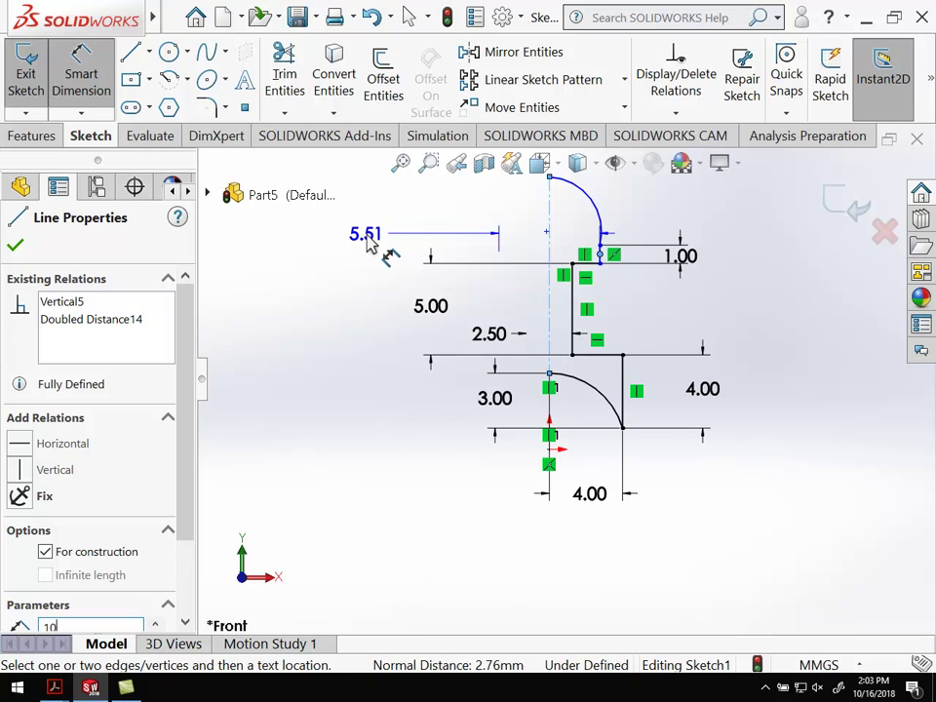
{"action": "left_click", "coordinate": [341, 253]}
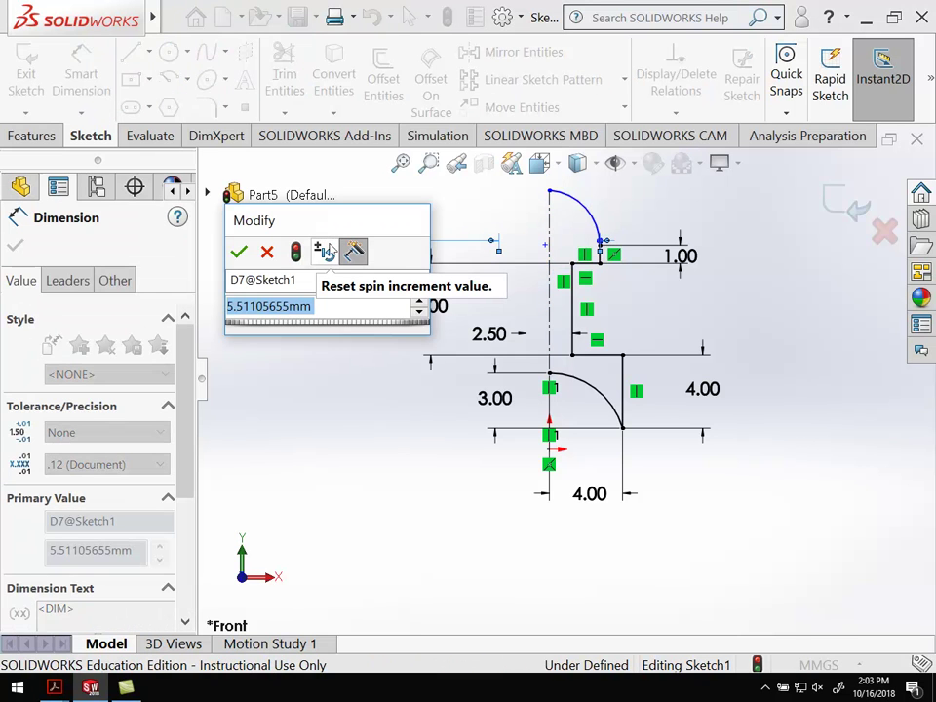
{"action": "type", "text": "10"}
{"action": "key", "text": "Return"}
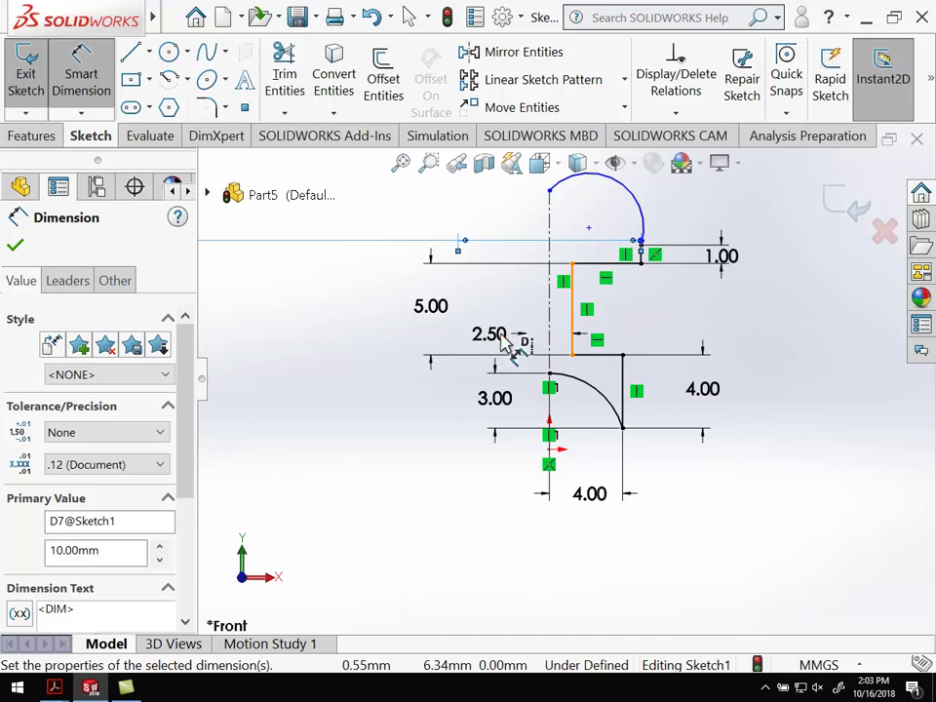
{"action": "key", "text": "Escape"}
- Set the neck's diameter dimension about the centreline to 5 mm
{"action": "double_click", "coordinate": [512, 348]}
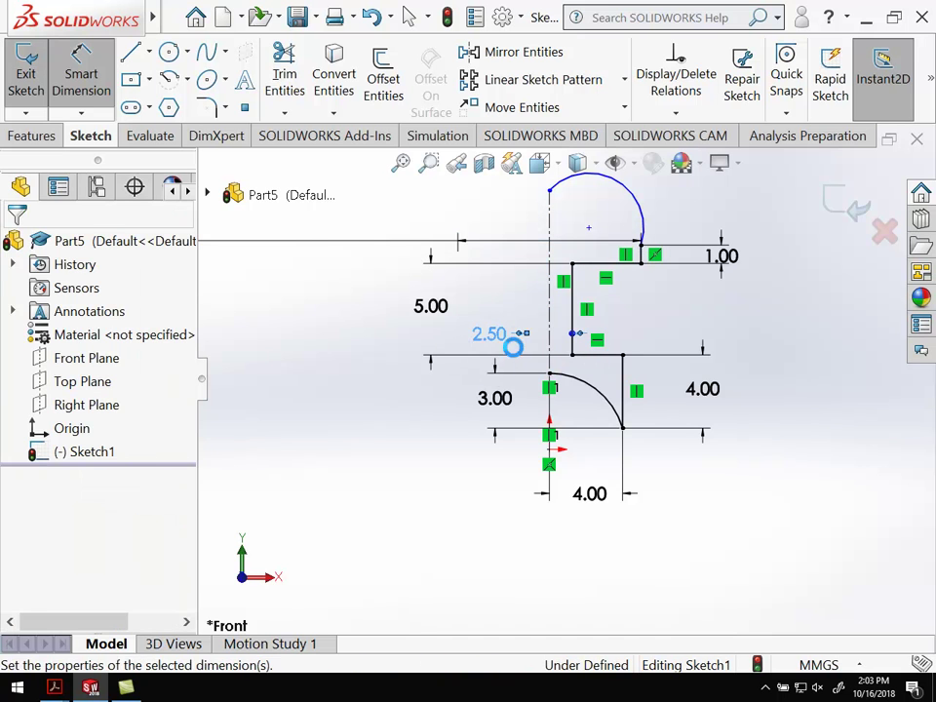
{"action": "type", "text": "5"}
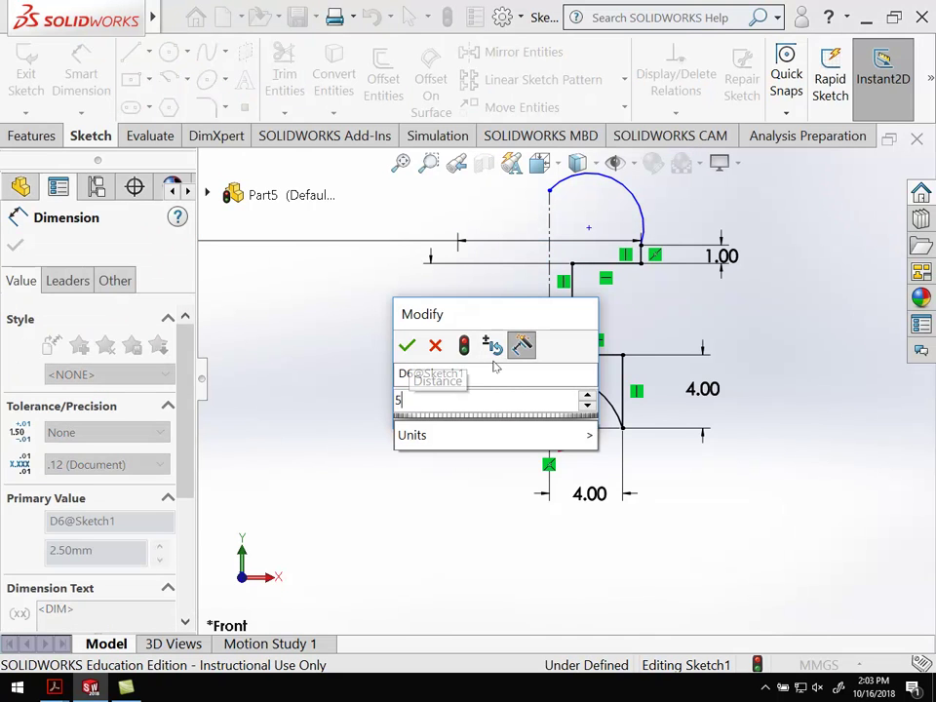
{"action": "key", "text": "Return"}
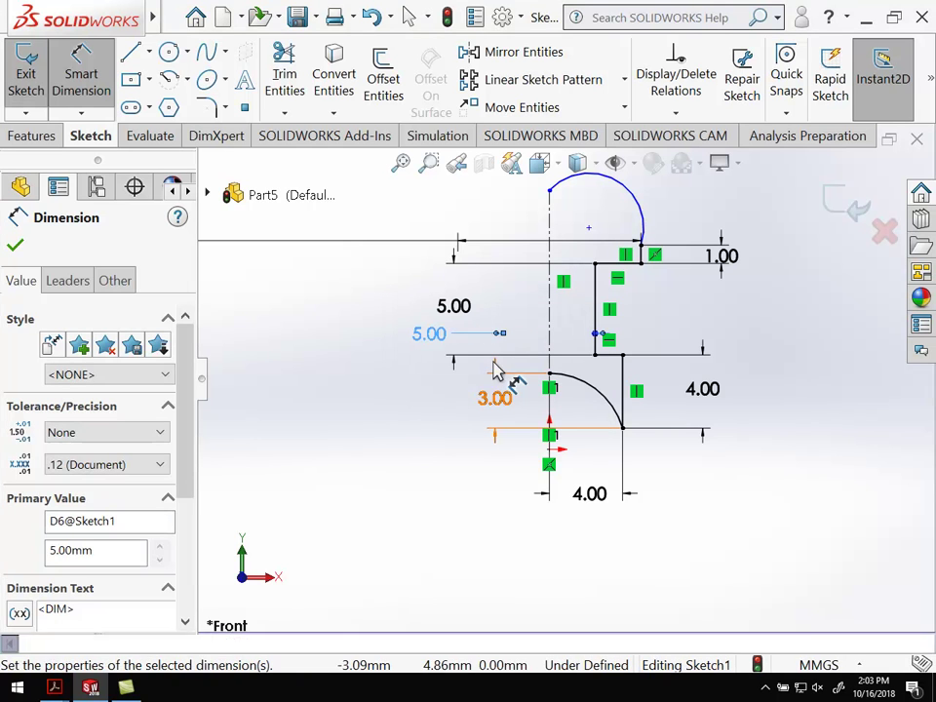
{"action": "left_click", "coordinate": [672, 297]}
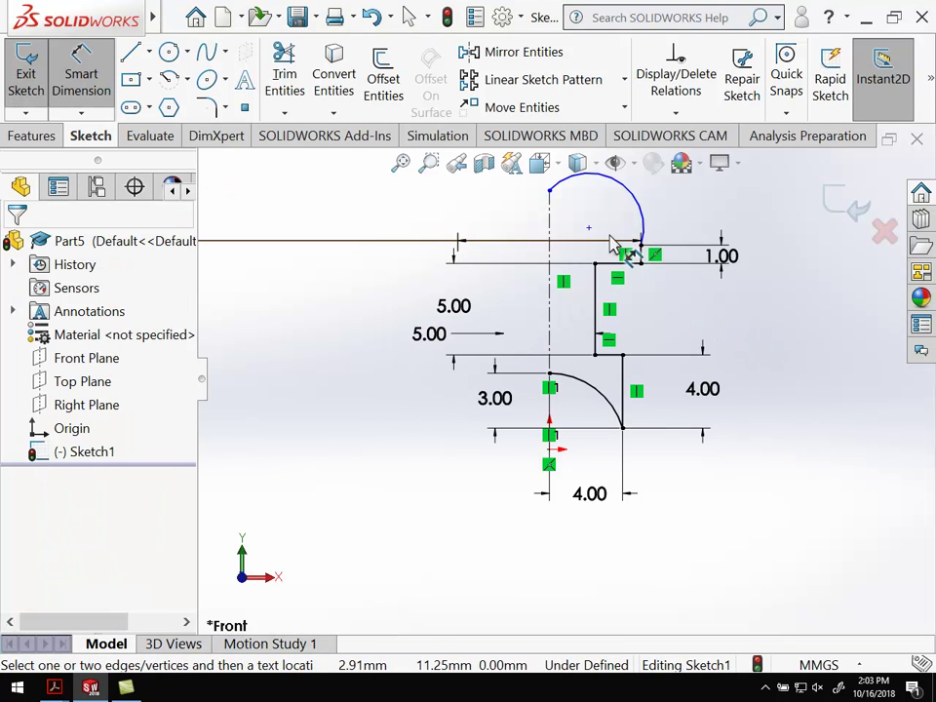
- Move the head's 10 mm diameter dimension text close to the profile
{"action": "scroll", "coordinate": [408, 295], "scroll_direction": "down", "scroll_amount": 2}
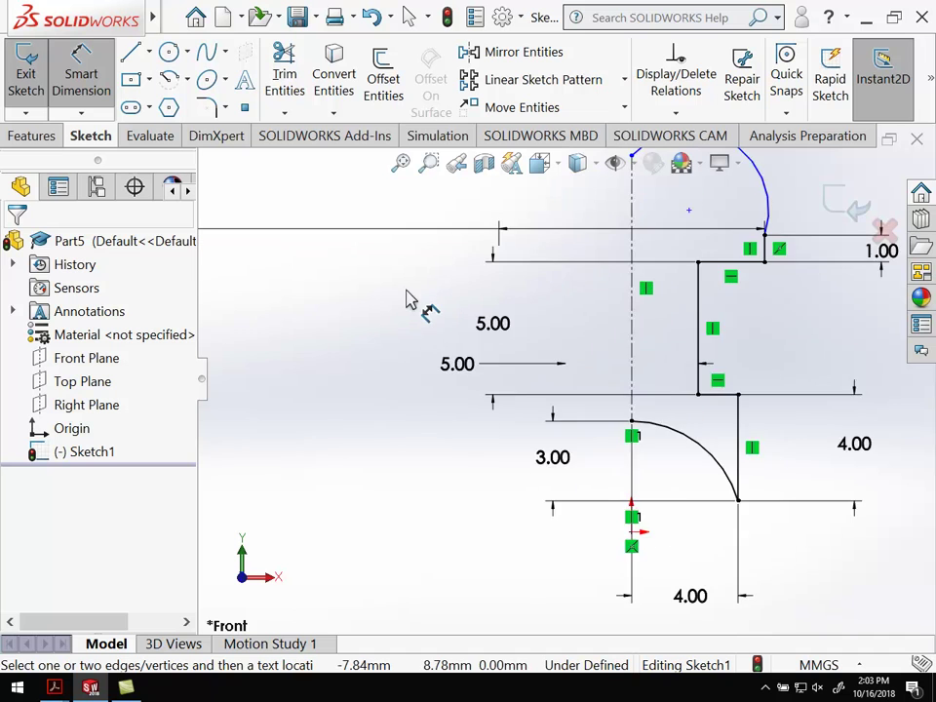
{"action": "scroll", "coordinate": [408, 293], "scroll_direction": "up", "scroll_amount": 4}
{"action": "mouse_move", "coordinate": [271, 296]}
{"action": "left_mouse_down"}
{"action": "mouse_move", "coordinate": [484, 297]}
{"action": "mouse_move", "coordinate": [493, 284]}
{"action": "left_mouse_up"}
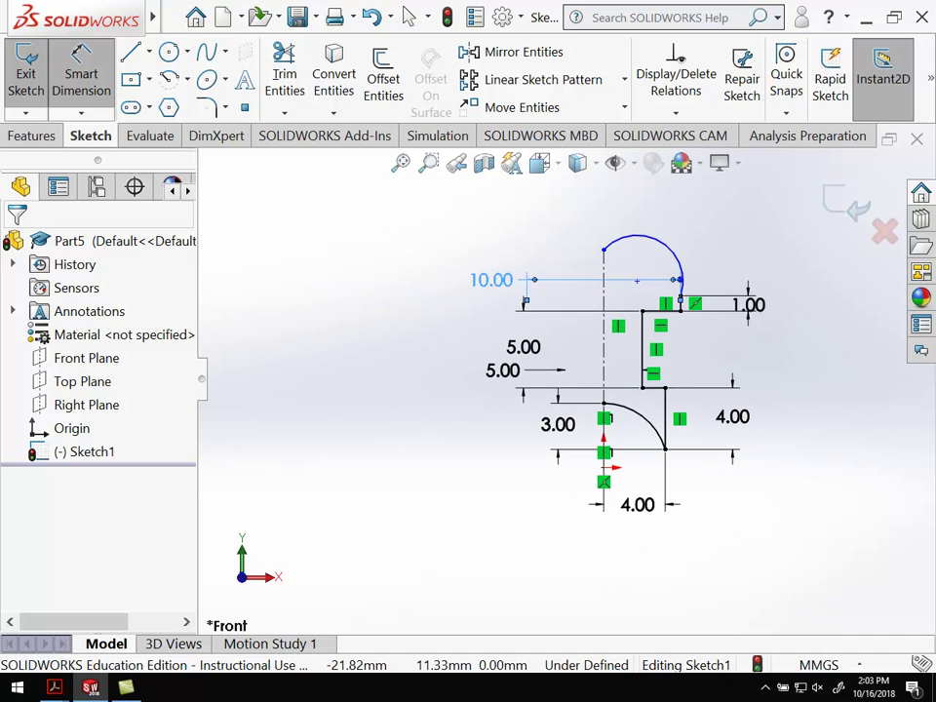
- Dimension the vertical distance between the head arc's two endpoints to 2 mm and leave Smart Dimension
{"action": "left_click", "coordinate": [608, 252]}
{"action": "left_click", "coordinate": [682, 297]}
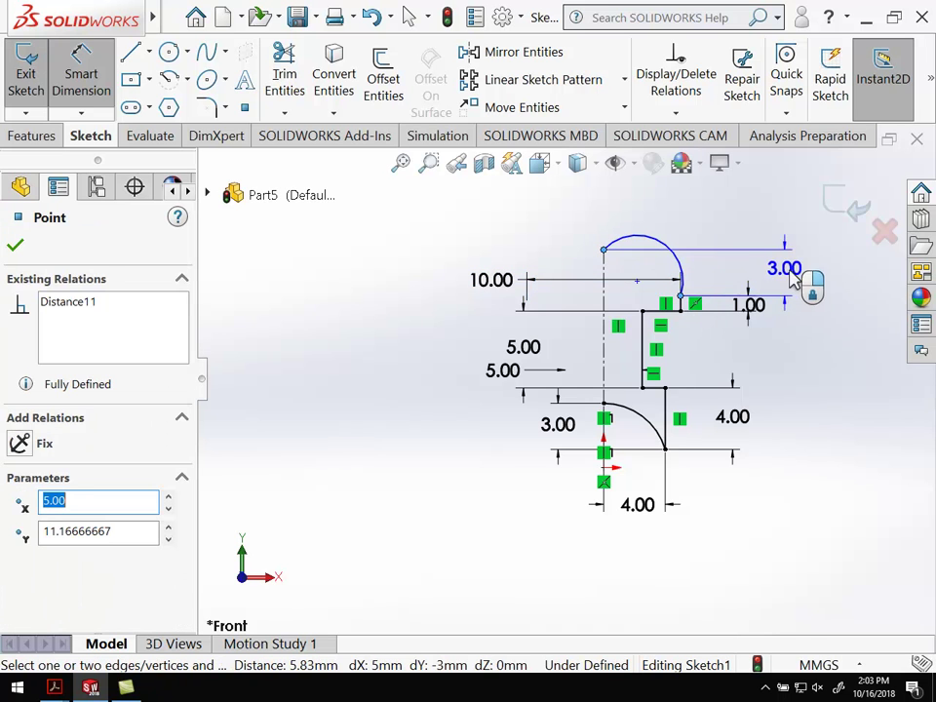
{"action": "left_click", "coordinate": [834, 285]}
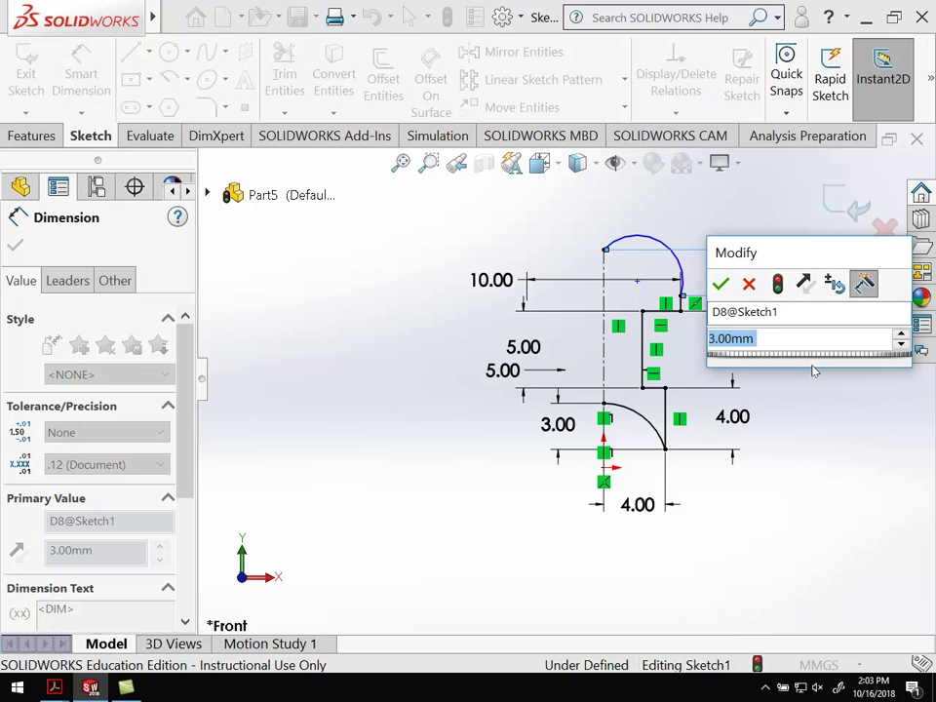
{"action": "type", "text": "2"}
{"action": "key", "text": "Return"}
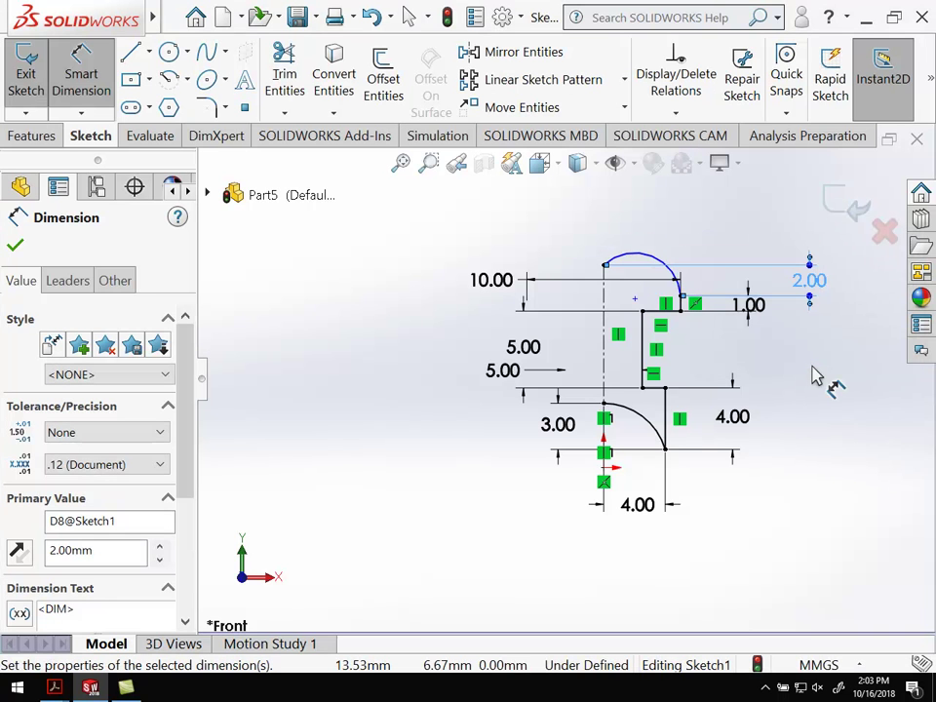
{"action": "left_click", "coordinate": [809, 390]}
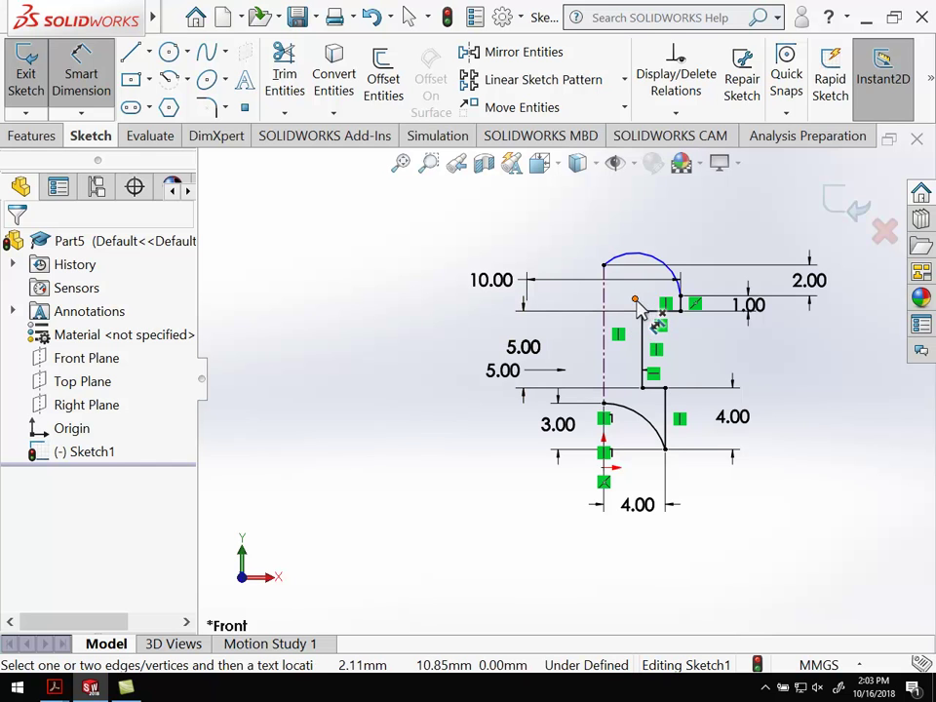
{"action": "key", "text": "Escape"}
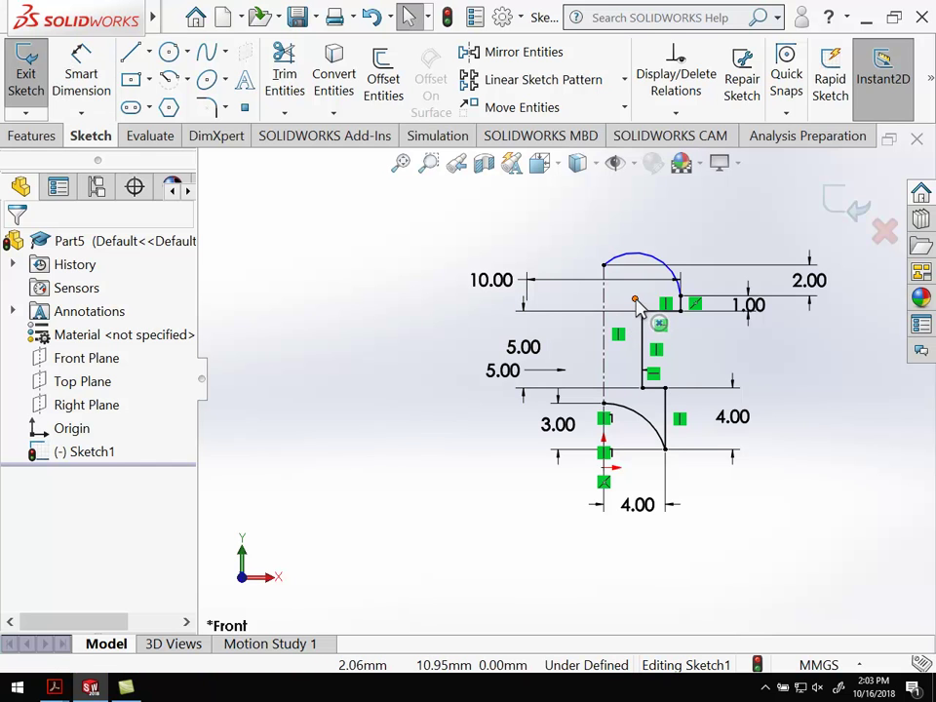
- Add a Coincident relation between the head arc's centre point and the vertical centreline
{"action": "left_click", "coordinate": [635, 301]}
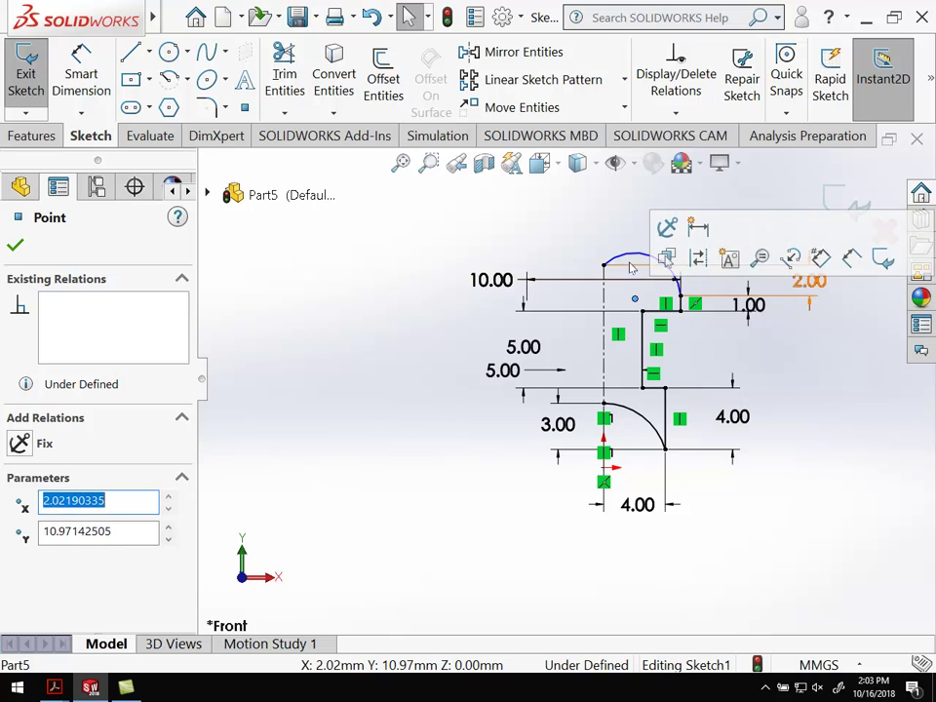
{"action": "left_click", "coordinate": [605, 323], "text": "ctrl"}
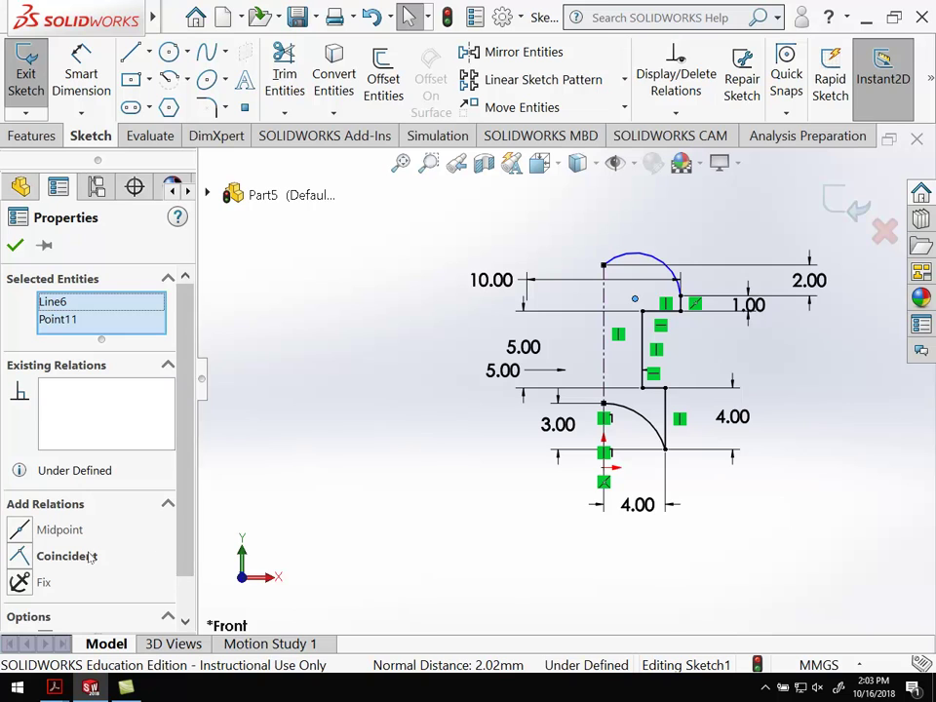
{"action": "left_click", "coordinate": [20, 556]}
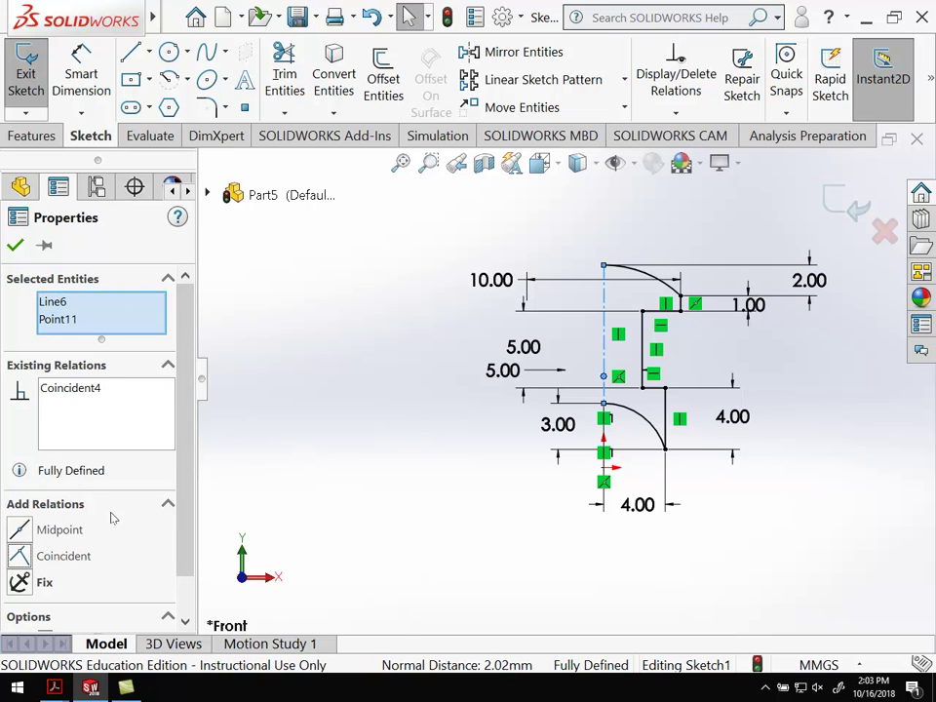
- Exit the finished profile sketch and revolve it 360 degrees about the vertical centreline as a solid boss, letting the open sketch be closed automatically
{"action": "left_click", "coordinate": [13, 248]}
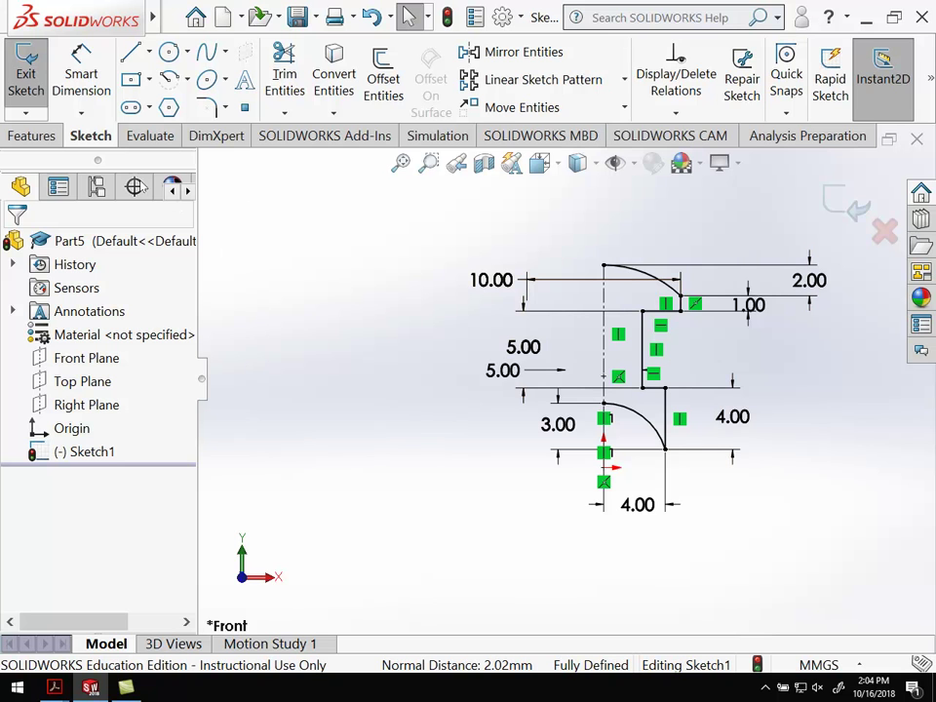
{"action": "left_click", "coordinate": [21, 83]}
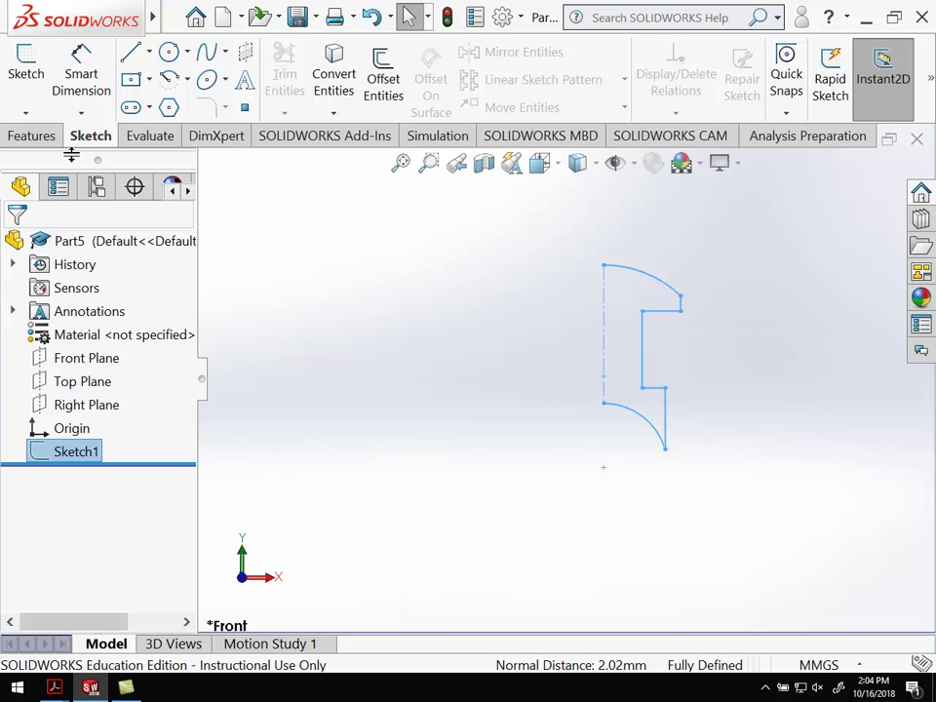
{"action": "left_click", "coordinate": [33, 137]}
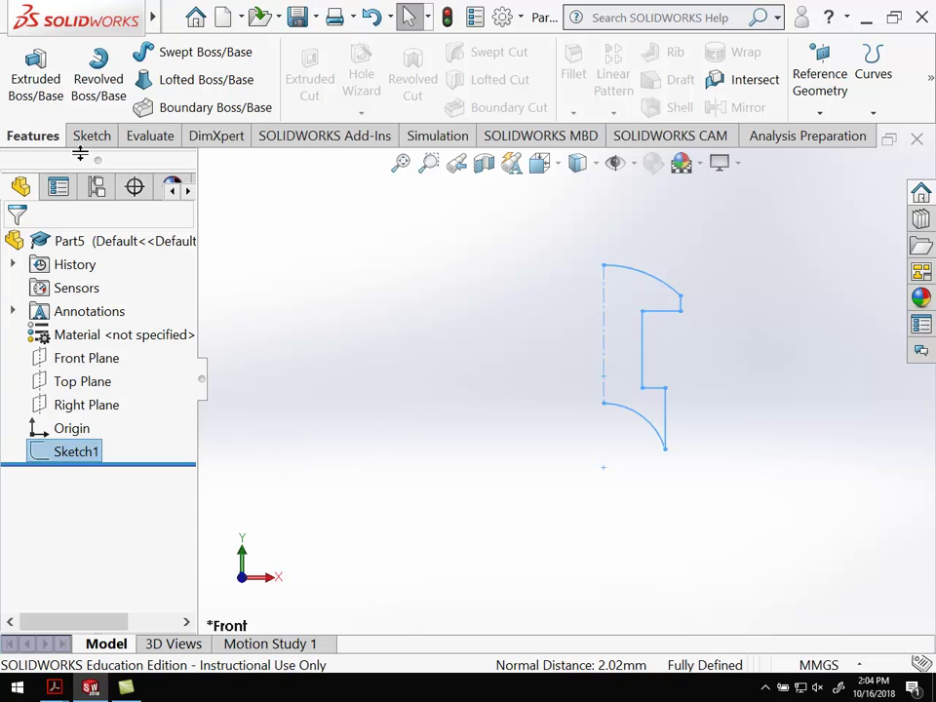
{"action": "left_click", "coordinate": [99, 86]}
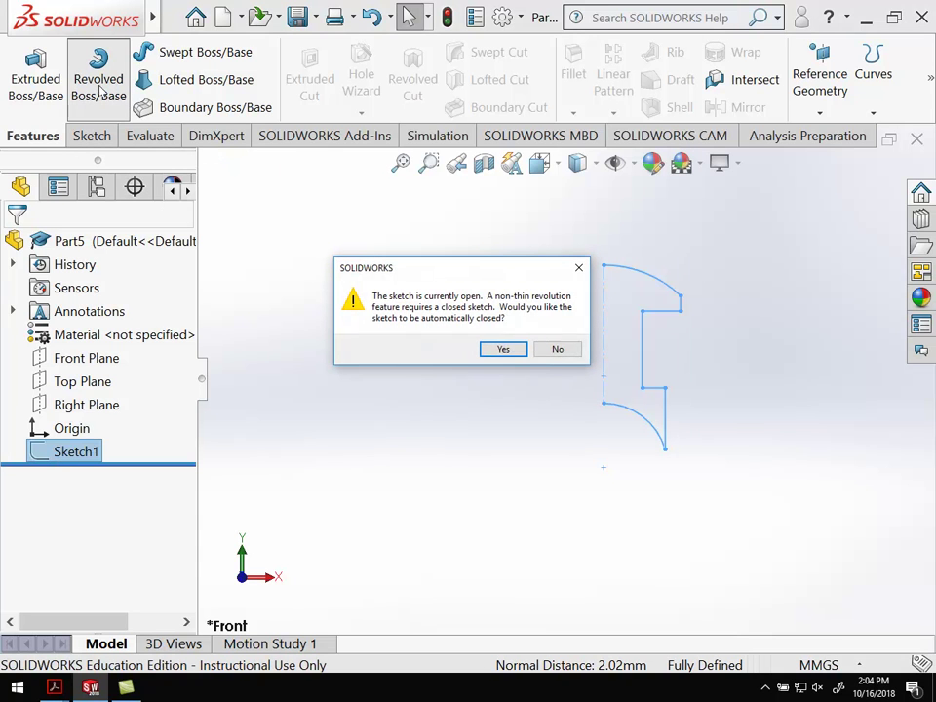
{"action": "left_click", "coordinate": [505, 350]}
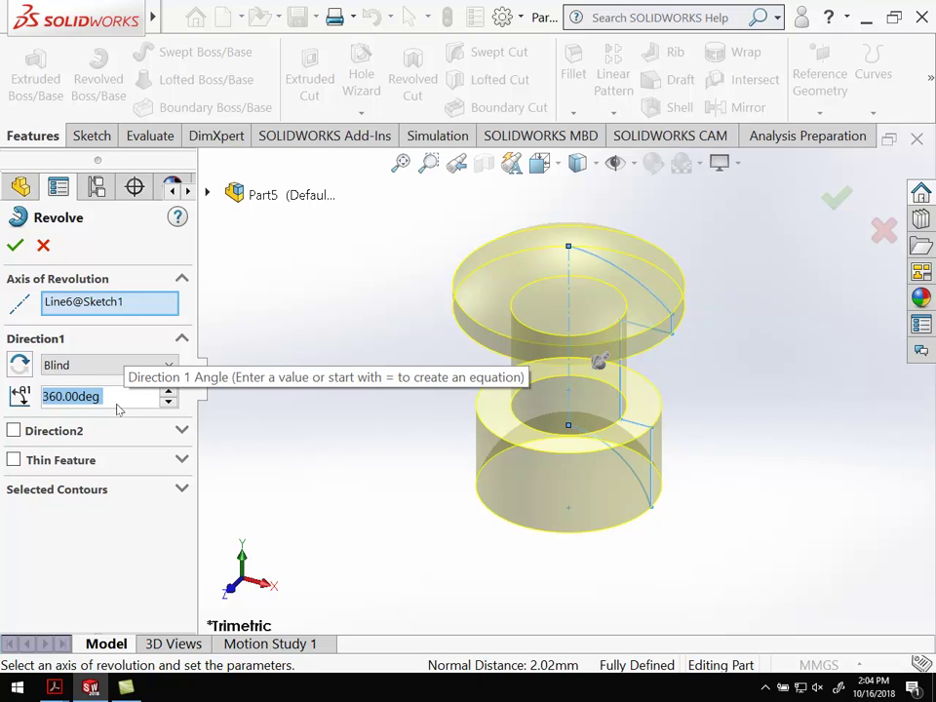
{"action": "left_click", "coordinate": [13, 248]}
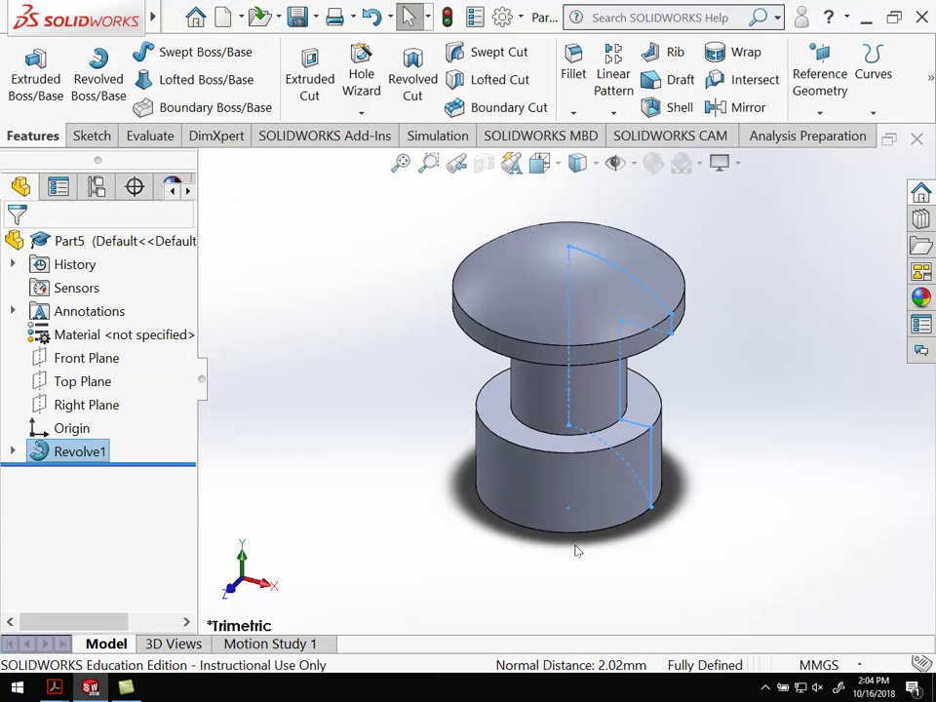
- Save the revolved part as Rivet in the Water Wheel folder
{"action": "middle_click_drag", "start_coordinate": [575, 551], "coordinate": [361, 383]}
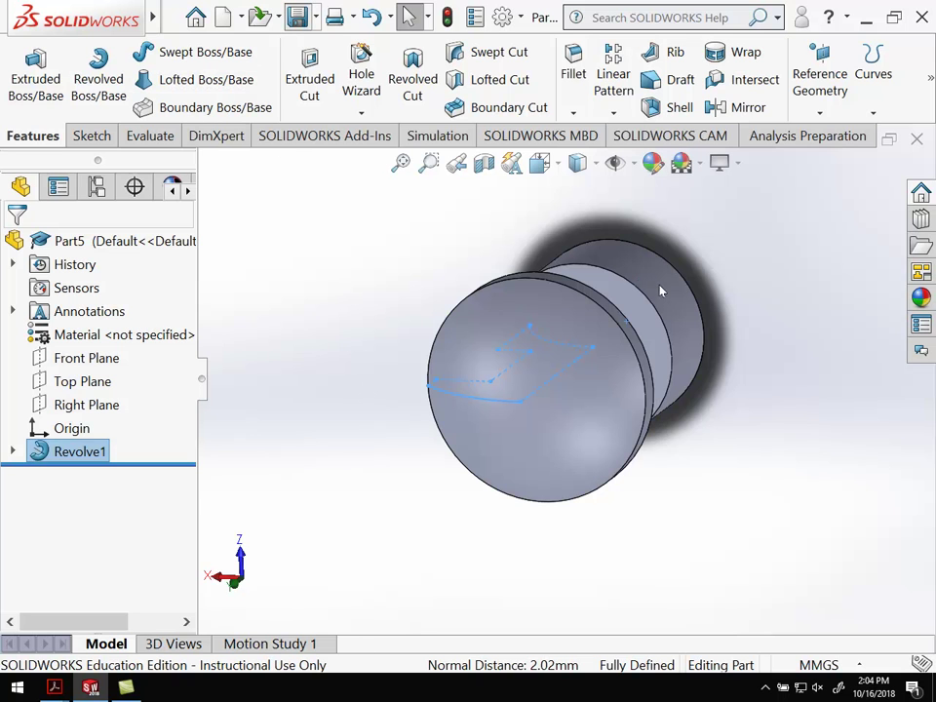
{"action": "key", "text": "ctrl+s"}
{"action": "type", "text": "Rivet"}
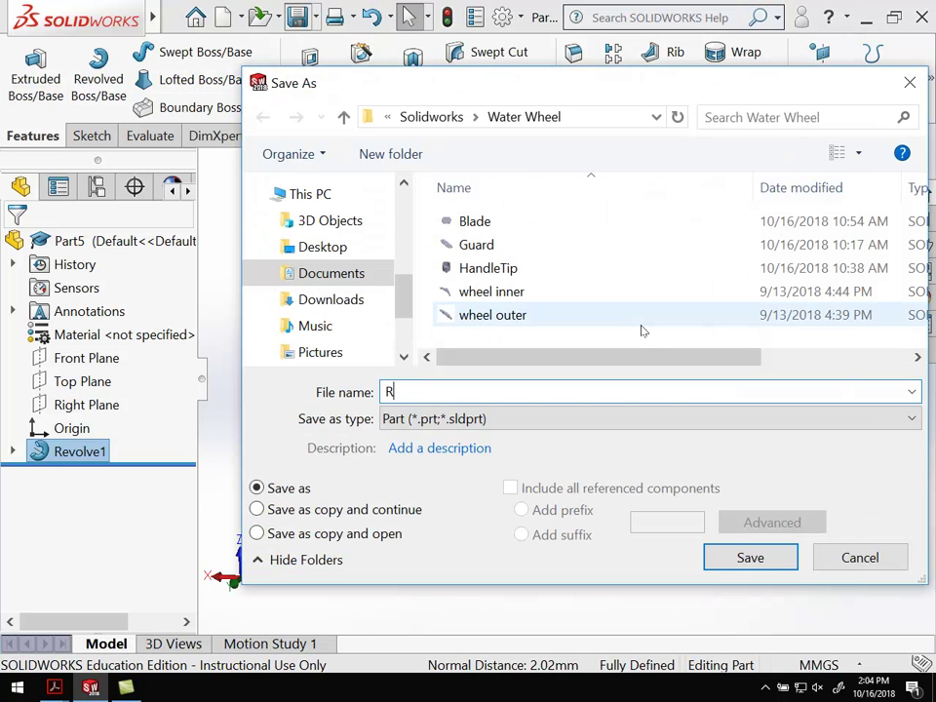
{"action": "left_click", "coordinate": [758, 558]}
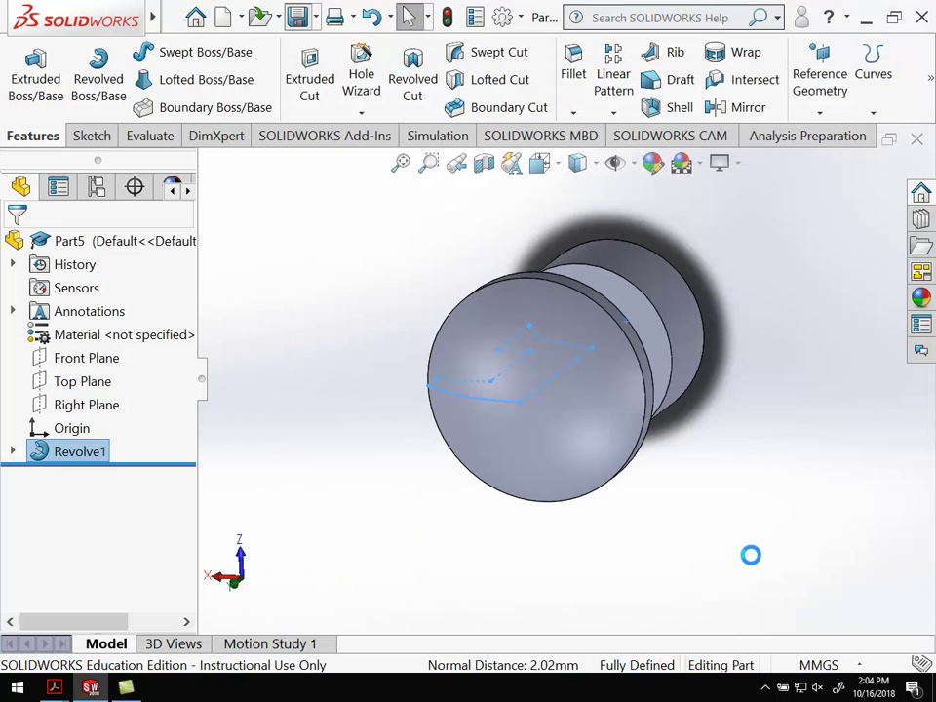